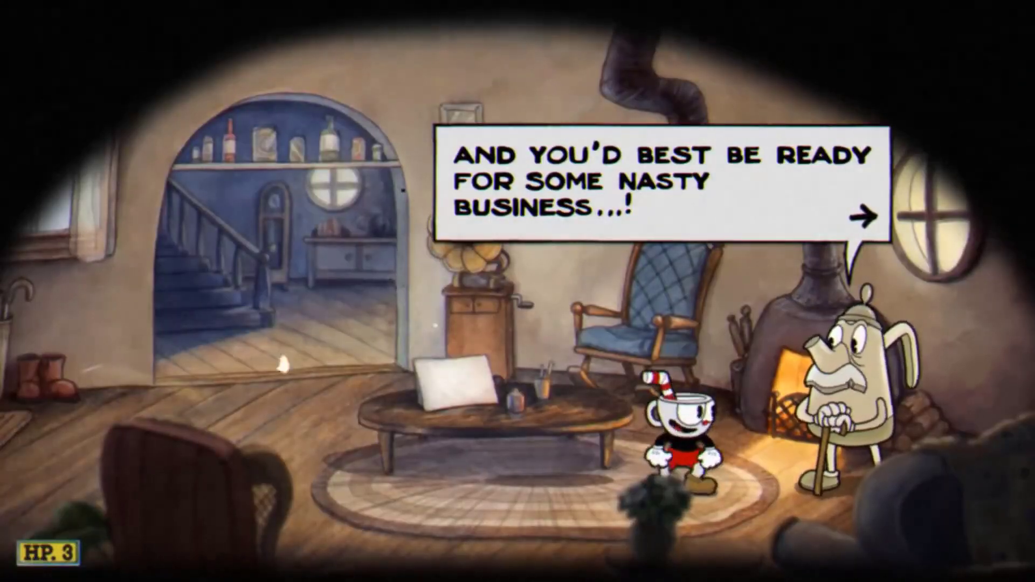
pyautogui.press('z')
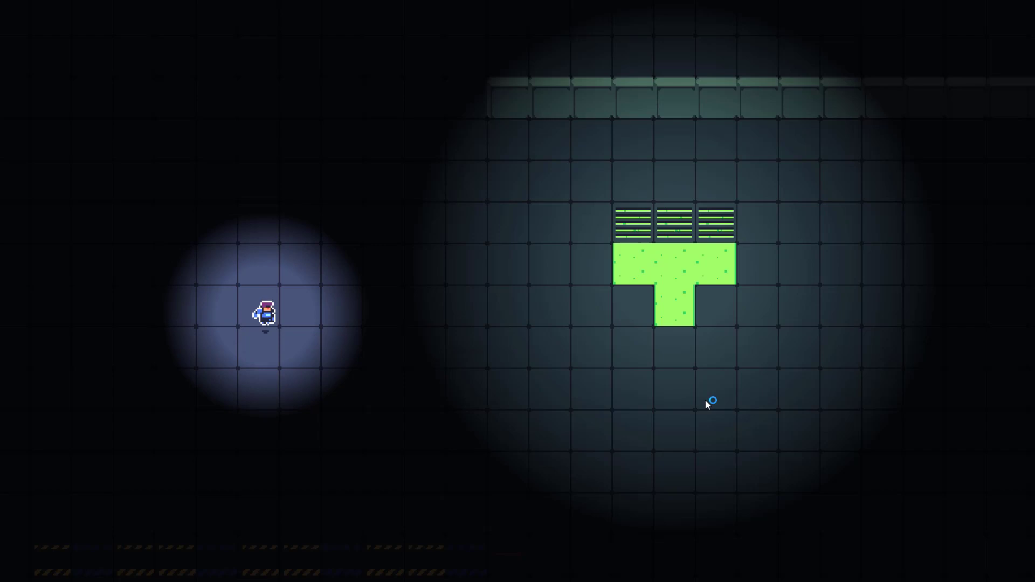
pyautogui.press('s')
pyautogui.press('d')
pyautogui.press('d')
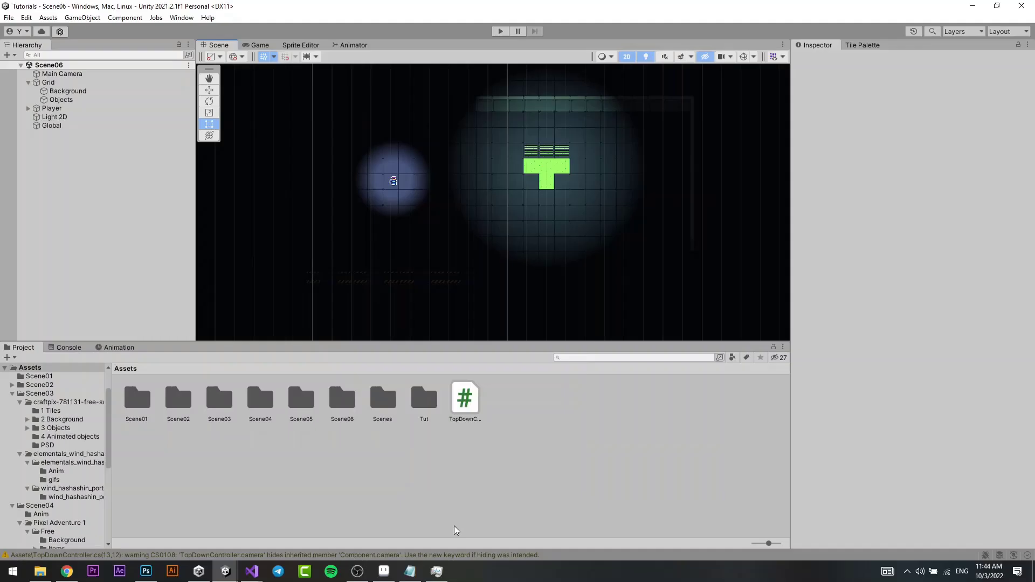
pyautogui.click(411, 573)
pyautogui.scroll(-1, 542, 135)
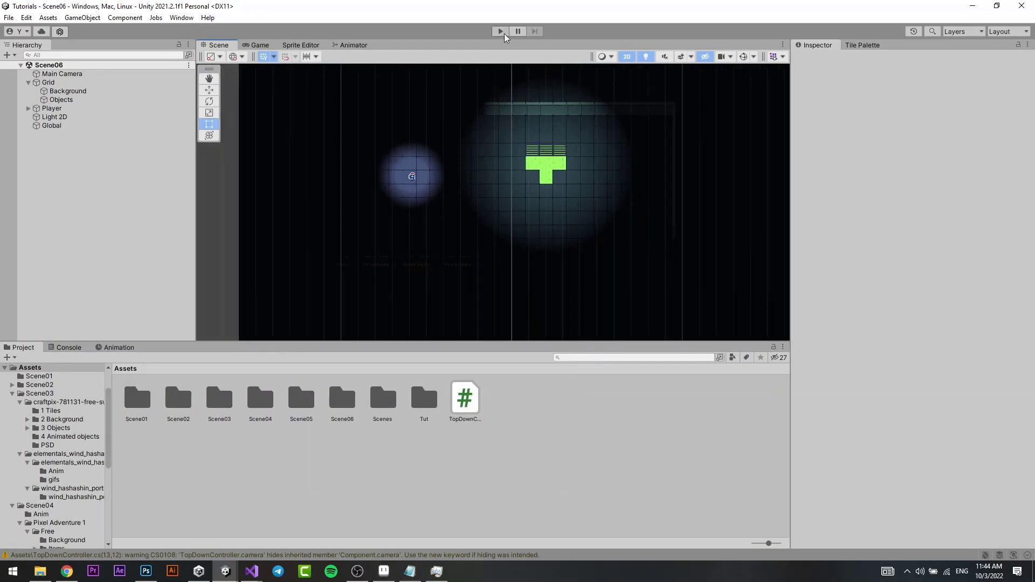
# Look through the Tech Dungeon Roguelite asset pack inside the Scene06 folder and return to the Assets root
pyautogui.click(347, 420)
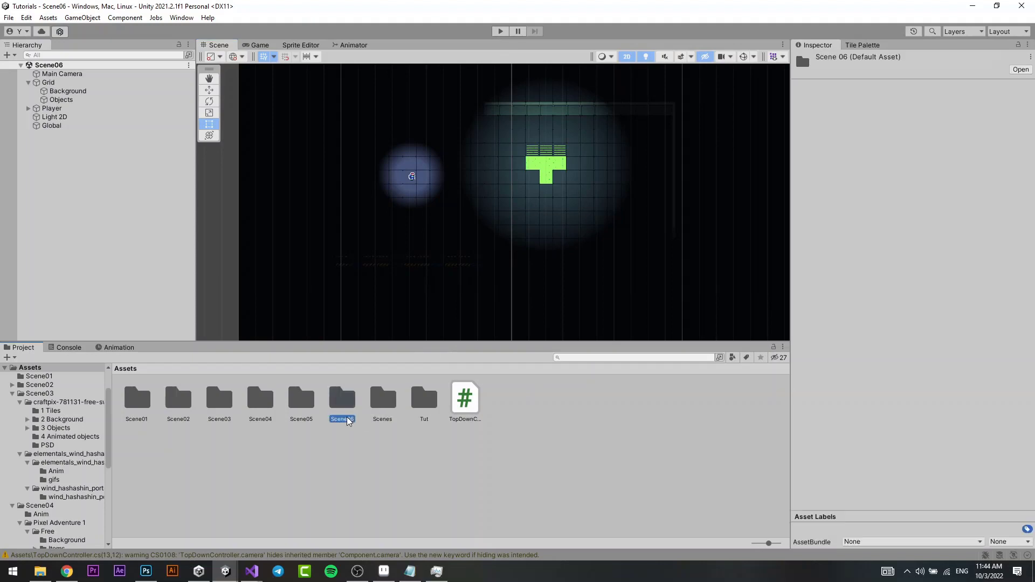
pyautogui.doubleClick(346, 420)
pyautogui.doubleClick(136, 413)
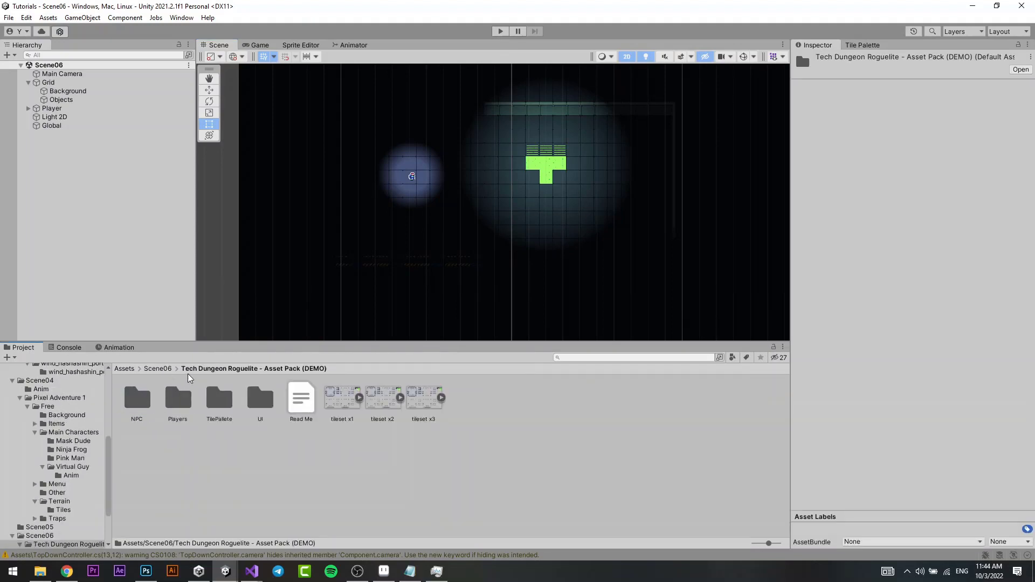
pyautogui.click(124, 369)
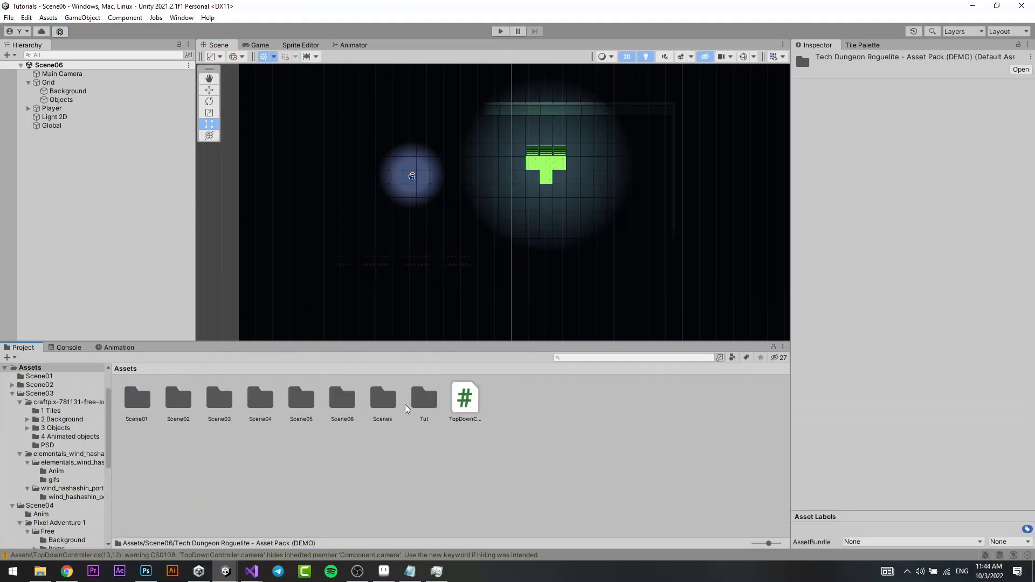
# Duplicate the Scene06 scene in the Scenes folder and rename the copy Scene07
pyautogui.doubleClick(381, 413)
pyautogui.click(327, 416)
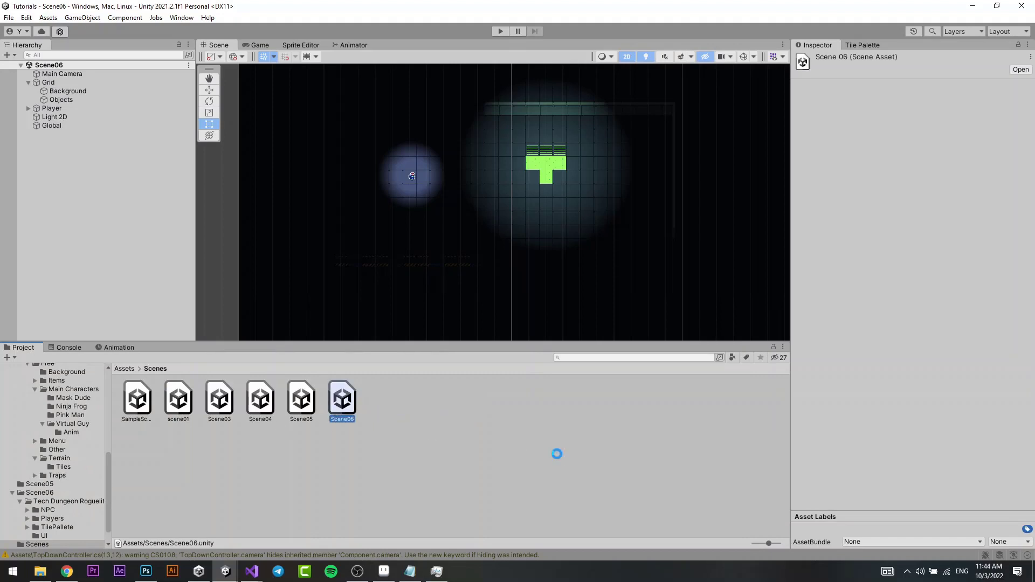
pyautogui.hotkey('ctrl', 'd')
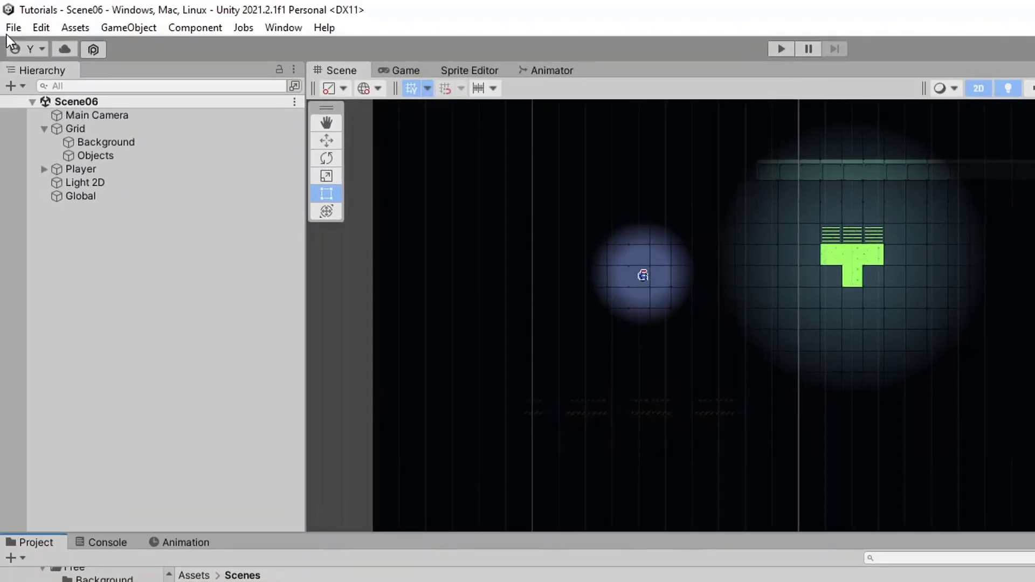
# Set up the build's scene list with Cutscene at index 0 and Scene06 at index 1
pyautogui.click(8, 18)
pyautogui.click(78, 231)
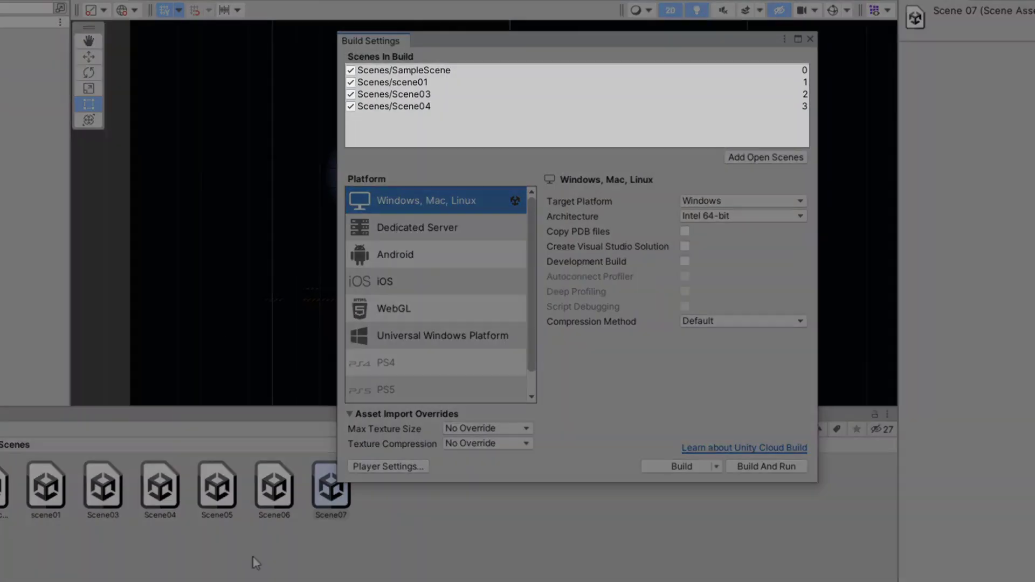
pyautogui.moveTo(274, 486); pyautogui.dragTo(426, 128)
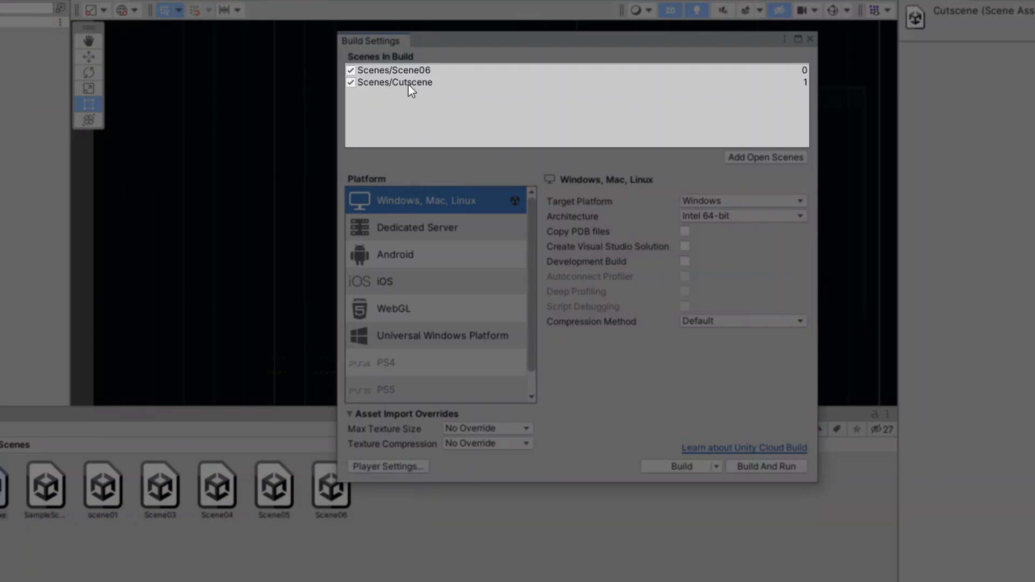
pyautogui.moveTo(409, 83); pyautogui.dragTo(412, 64)
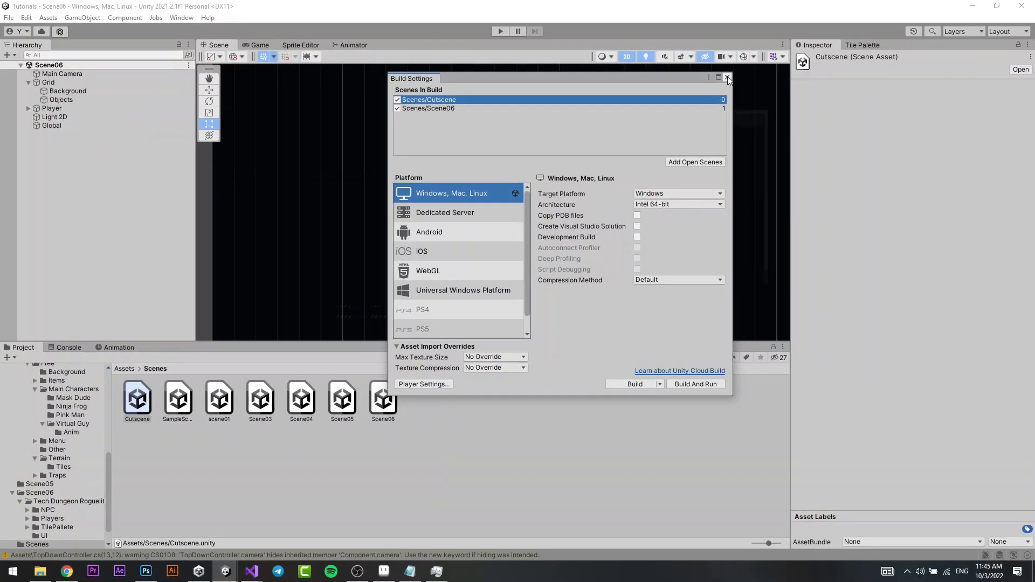
pyautogui.click(810, 39)
# Open the Cutscene scene and dock the Timeline window beside the Animation window
pyautogui.doubleClick(146, 408)
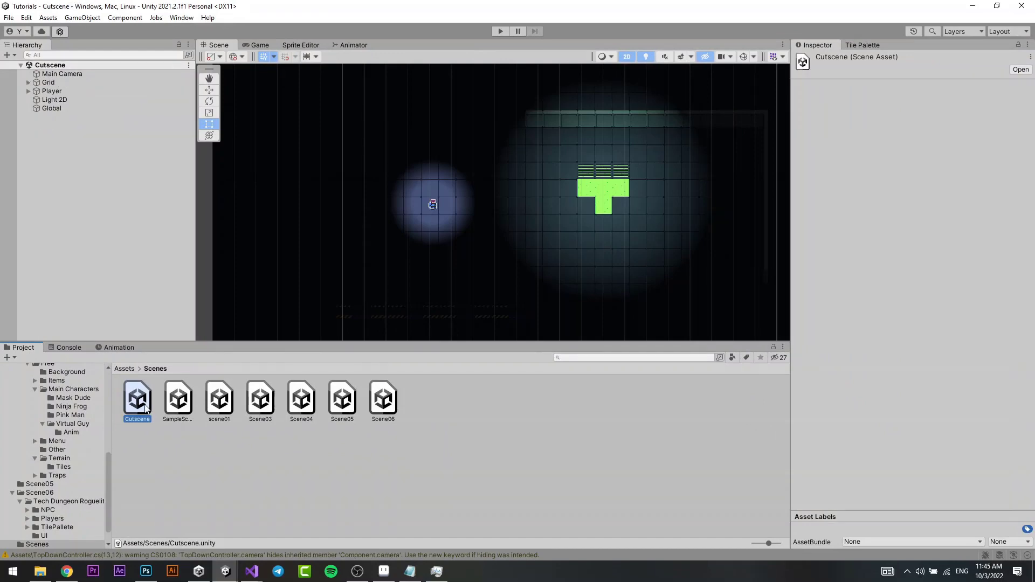
pyautogui.click(432, 205)
pyautogui.click(182, 17)
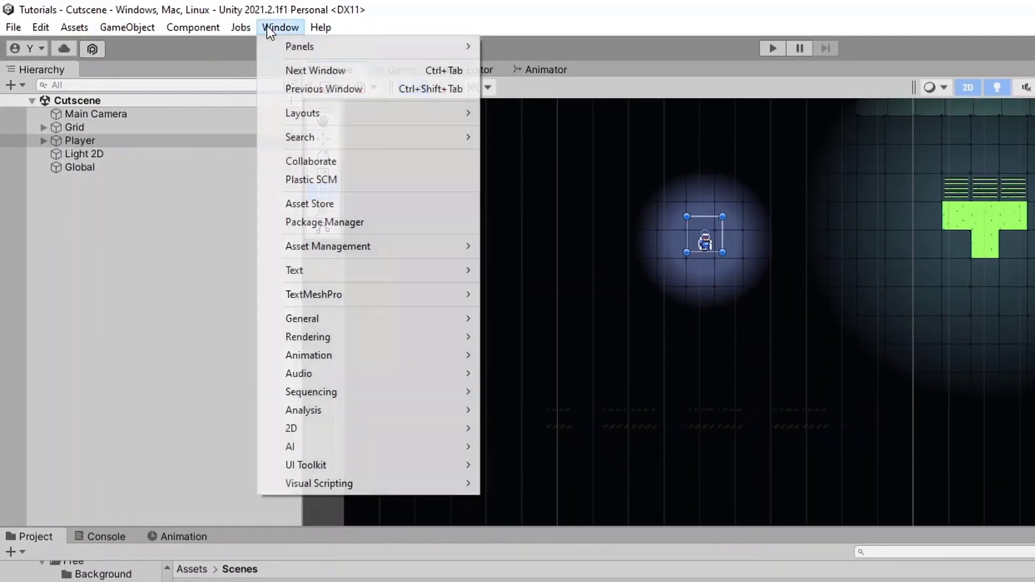
pyautogui.moveTo(221, 257)
pyautogui.click(504, 394)
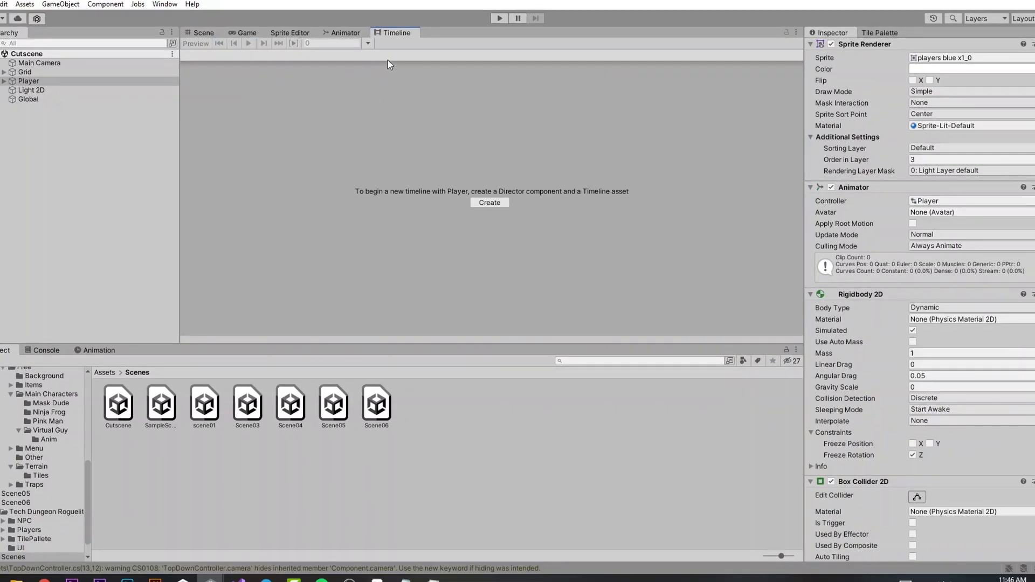
pyautogui.moveTo(397, 33); pyautogui.dragTo(151, 350)
# Create an empty game object in the Cutscene scene and name it Timeline
pyautogui.rightClick(66, 162)
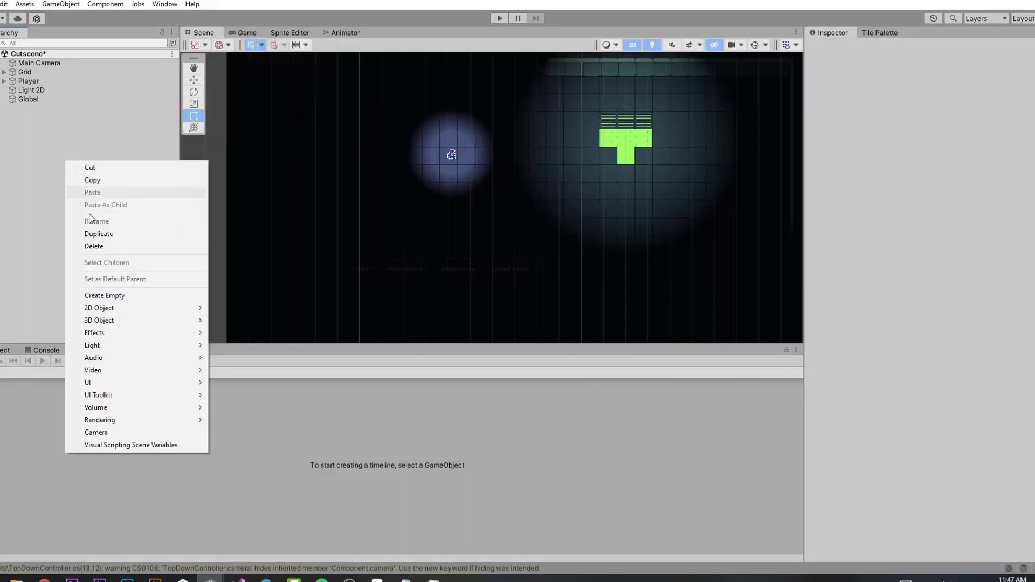
pyautogui.click(110, 296)
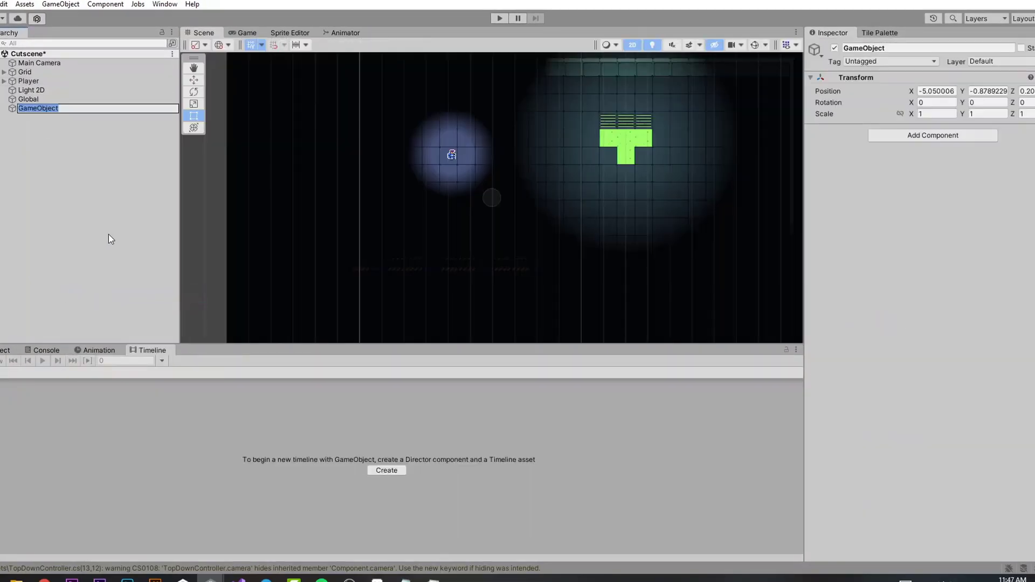
pyautogui.write('Timeline')
pyautogui.press('Return')
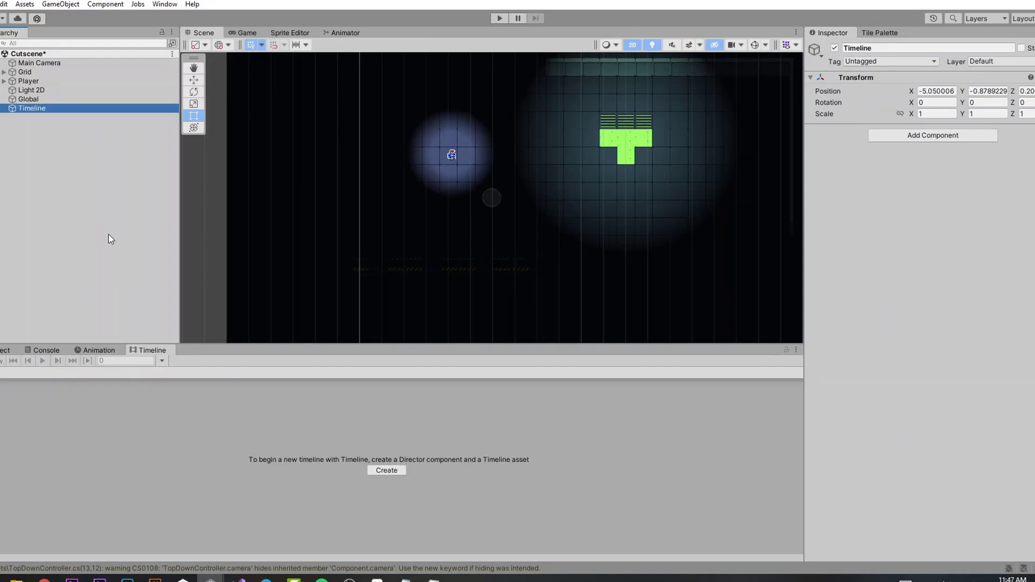
# Create a director component and timeline asset for the Timeline object, saved as Timeline in the Scene06/Timeline folder
pyautogui.click(387, 470)
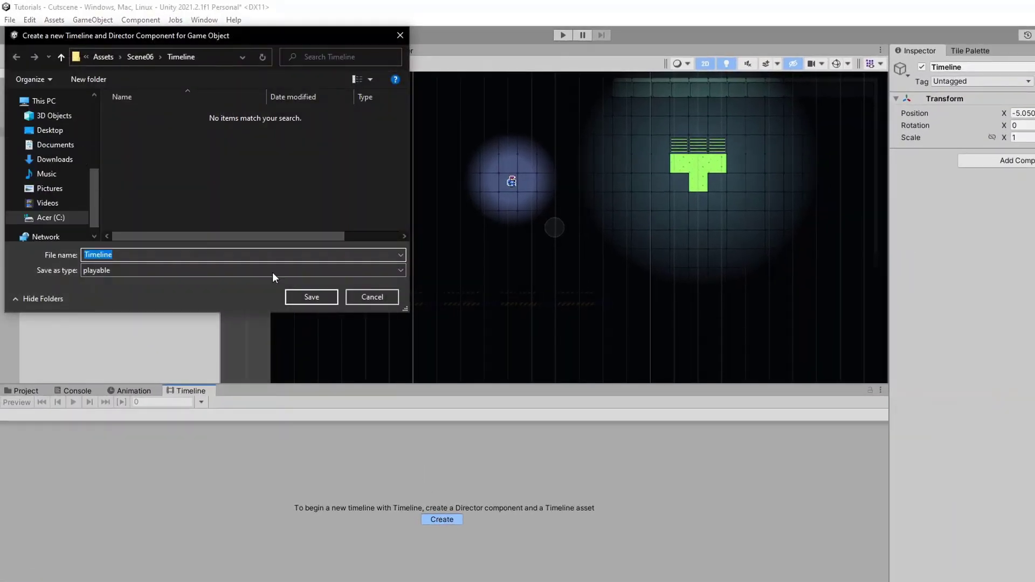
pyautogui.click(146, 59)
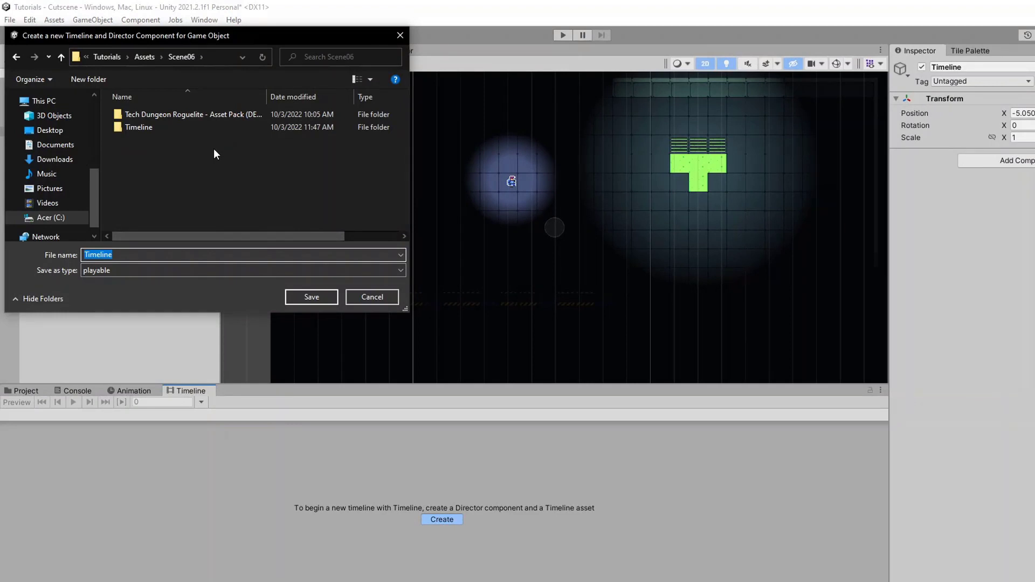
pyautogui.doubleClick(192, 130)
pyautogui.click(317, 298)
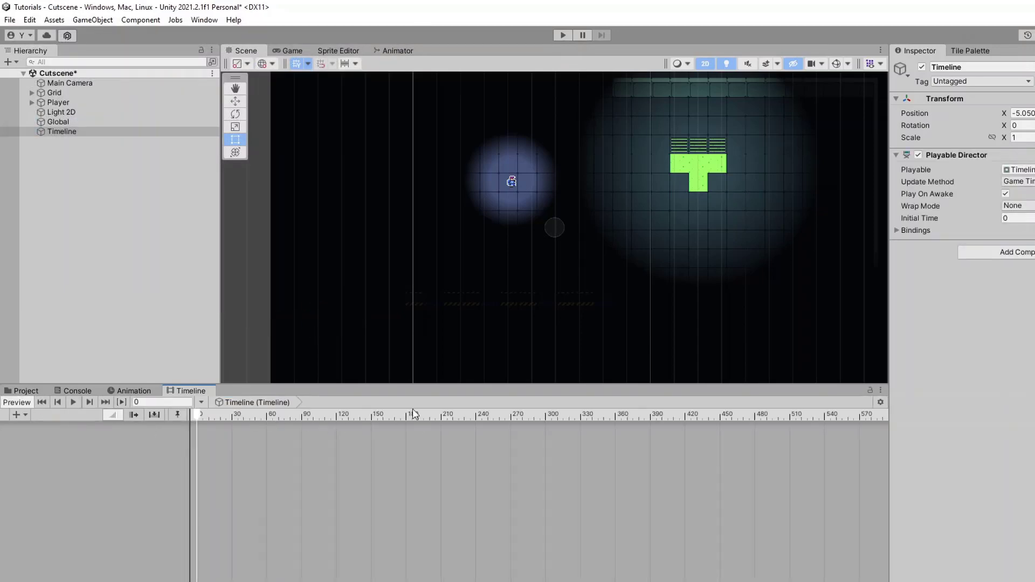
# Add an Animation Track to the timeline, bind it to the Player object and start recording on it
pyautogui.click(25, 415)
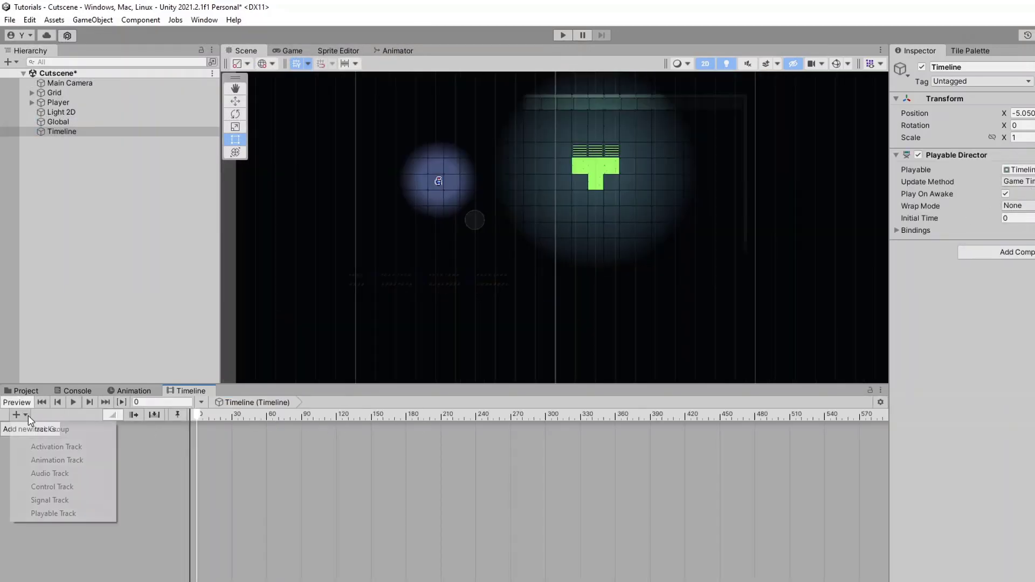
pyautogui.click(48, 461)
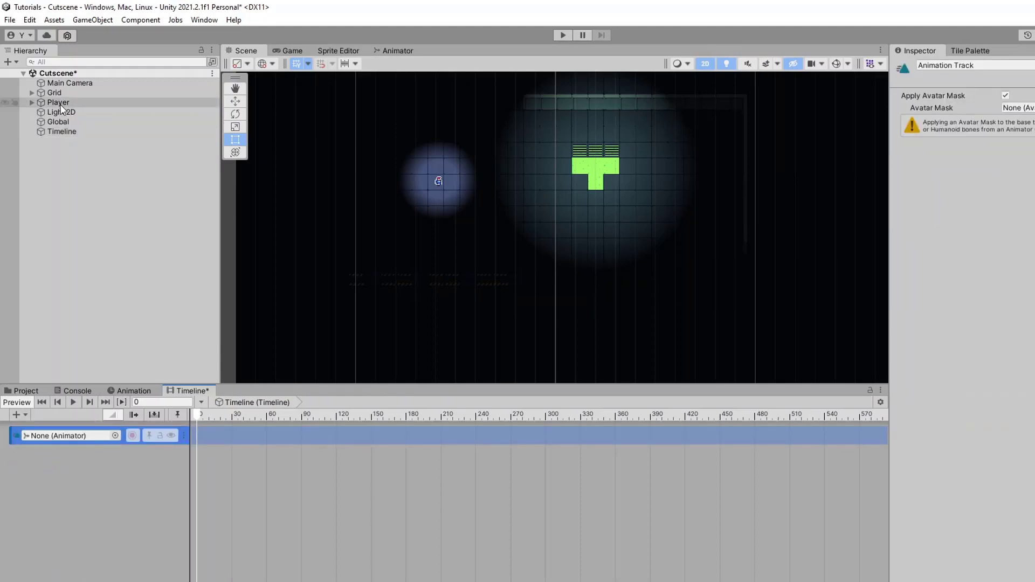
pyautogui.moveTo(65, 102); pyautogui.dragTo(88, 436)
pyautogui.click(132, 436)
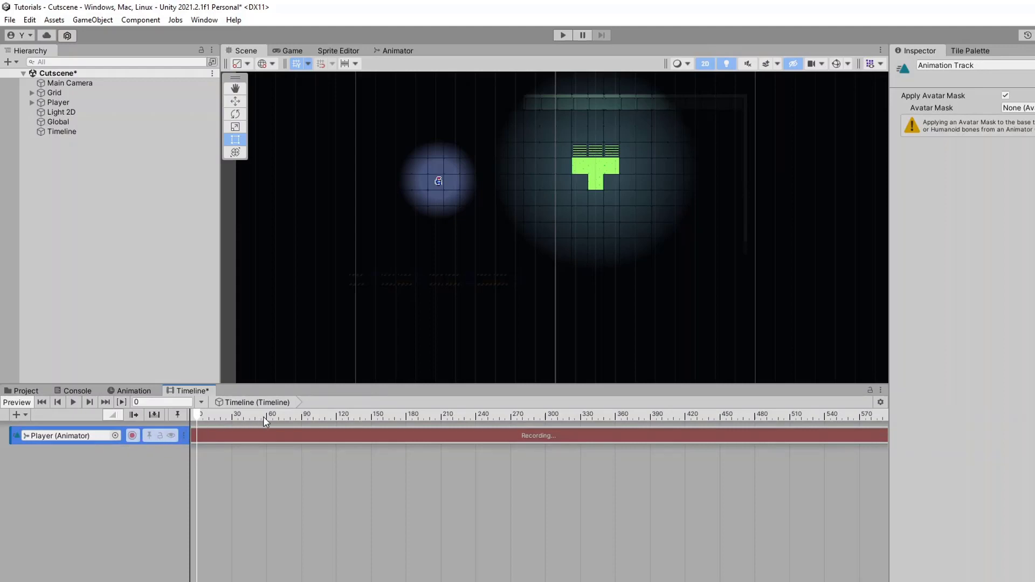
# Switch the timeline ruler's units to Seconds
pyautogui.scroll(5, 235, 447)
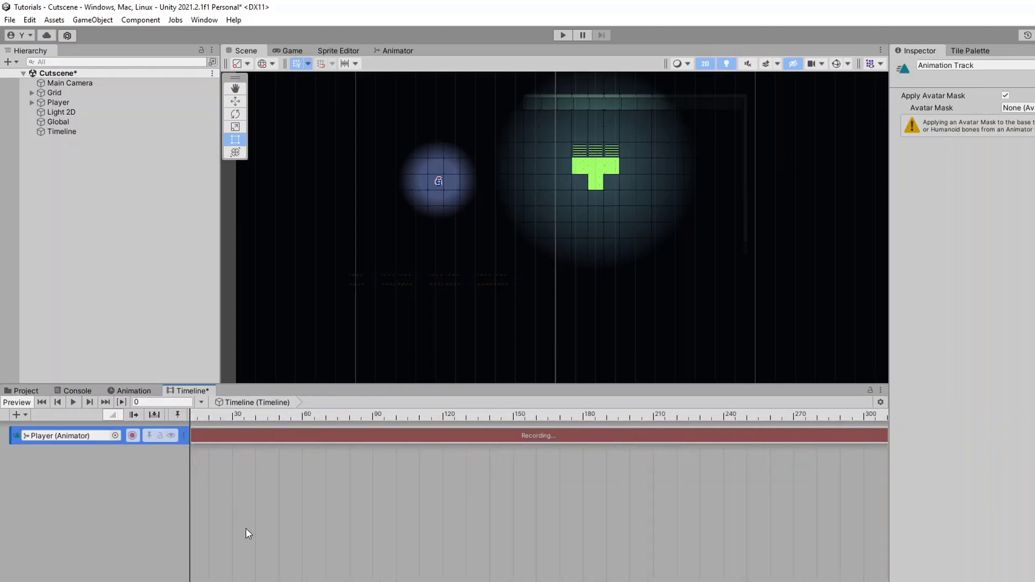
pyautogui.scroll(-5, 246, 530)
pyautogui.click(880, 402)
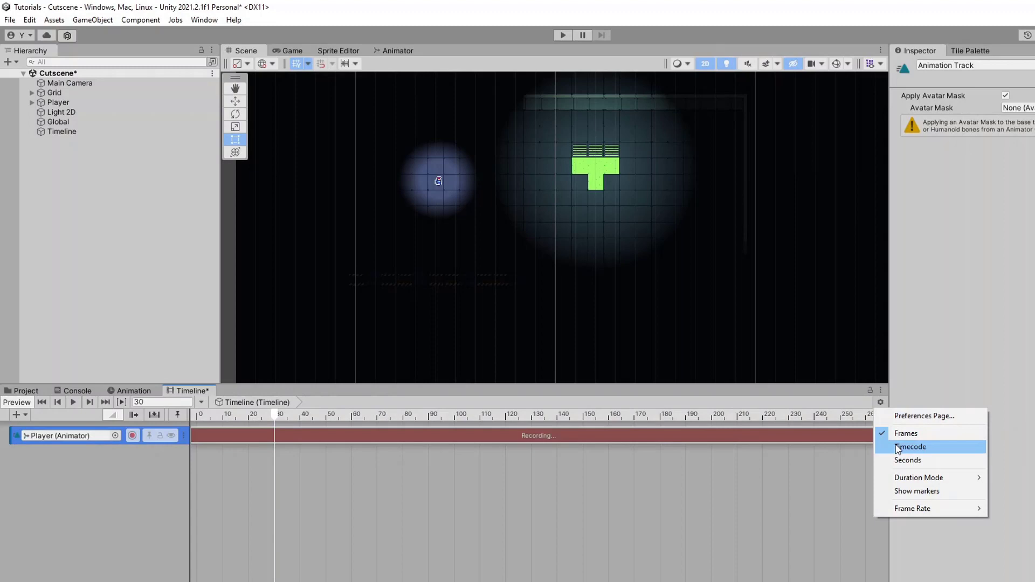
pyautogui.click(908, 460)
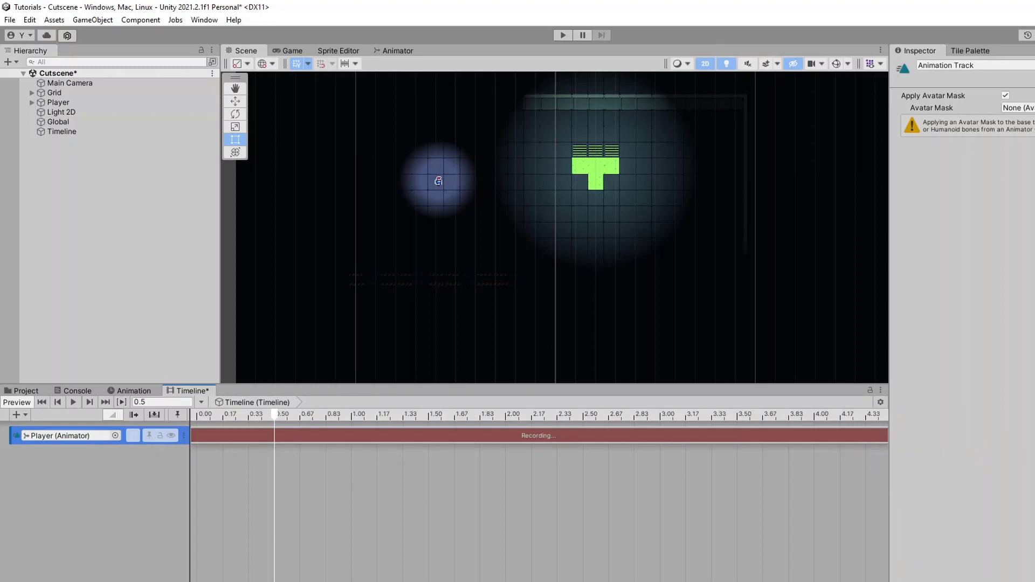
pyautogui.scroll(-3, 298, 520)
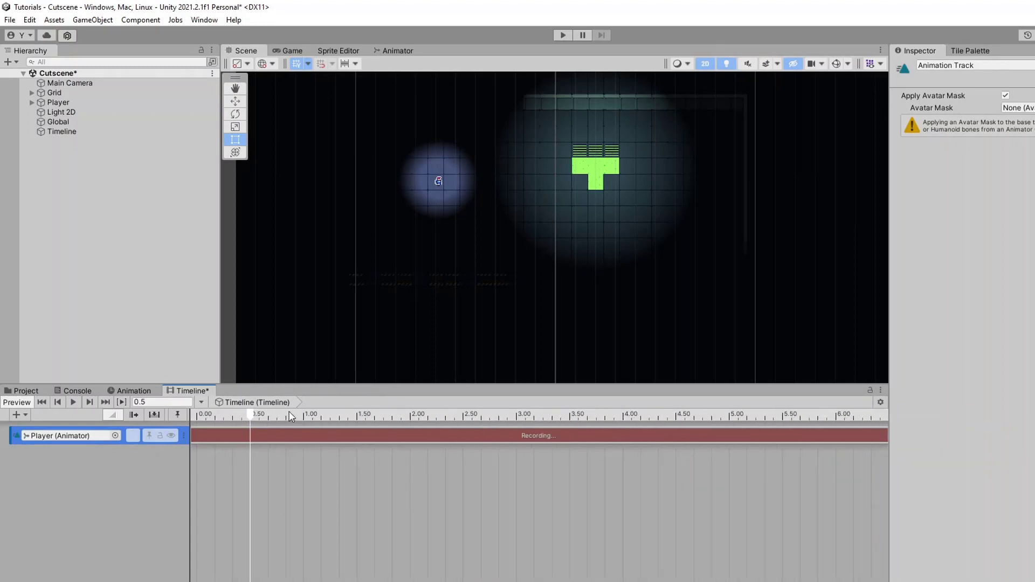
# Record a Player position keyframe at 1.00 second with the character moved straight down, and stop recording
pyautogui.moveTo(289, 414); pyautogui.dragTo(301, 416)
pyautogui.moveTo(441, 134); pyautogui.dragTo(440, 162)
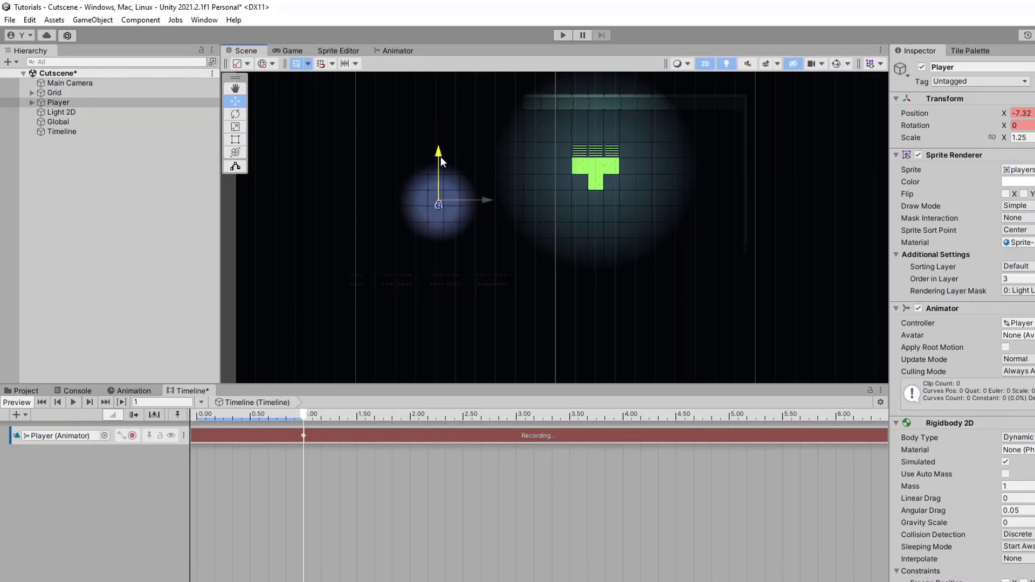
pyautogui.moveTo(248, 416); pyautogui.dragTo(185, 438)
pyautogui.click(132, 436)
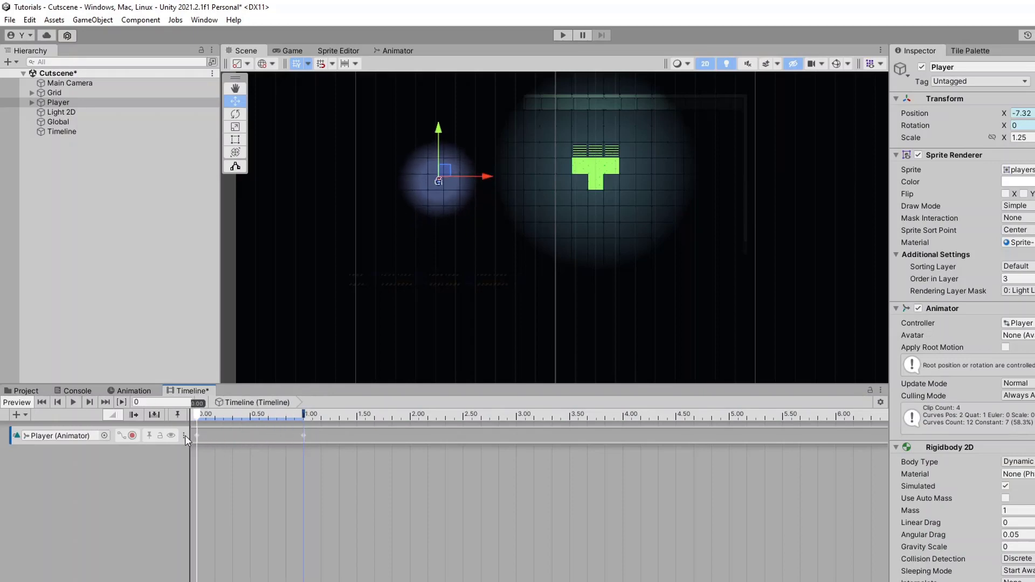
# Open the Player track's recorded clip and add four player sprites from the Players folder, repeated as keyframes up to 1:00
pyautogui.scroll(4, 357, 262)
pyautogui.moveTo(390, 223); pyautogui.dragTo(445, 269, button='middle')
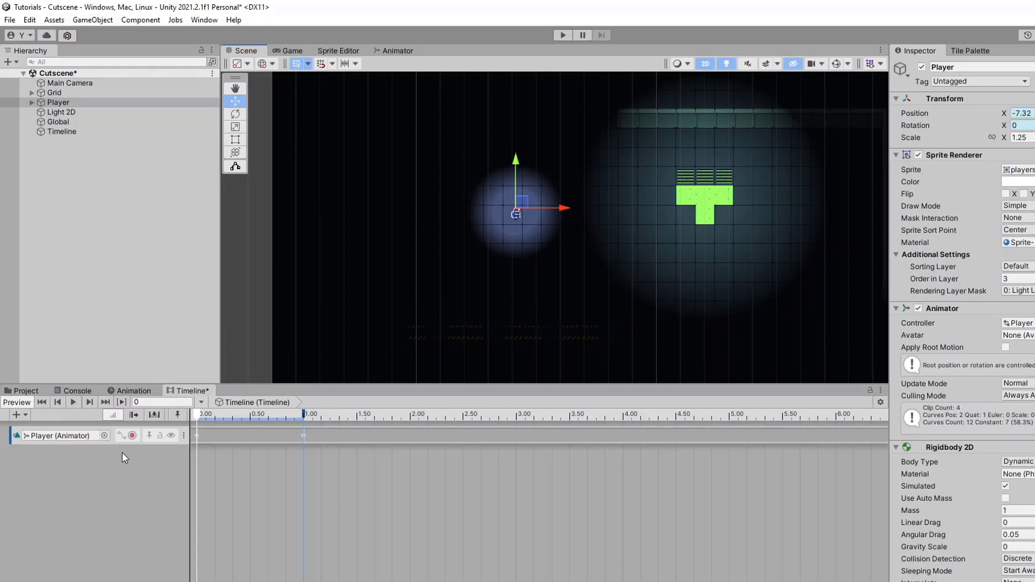
pyautogui.doubleClick(219, 436)
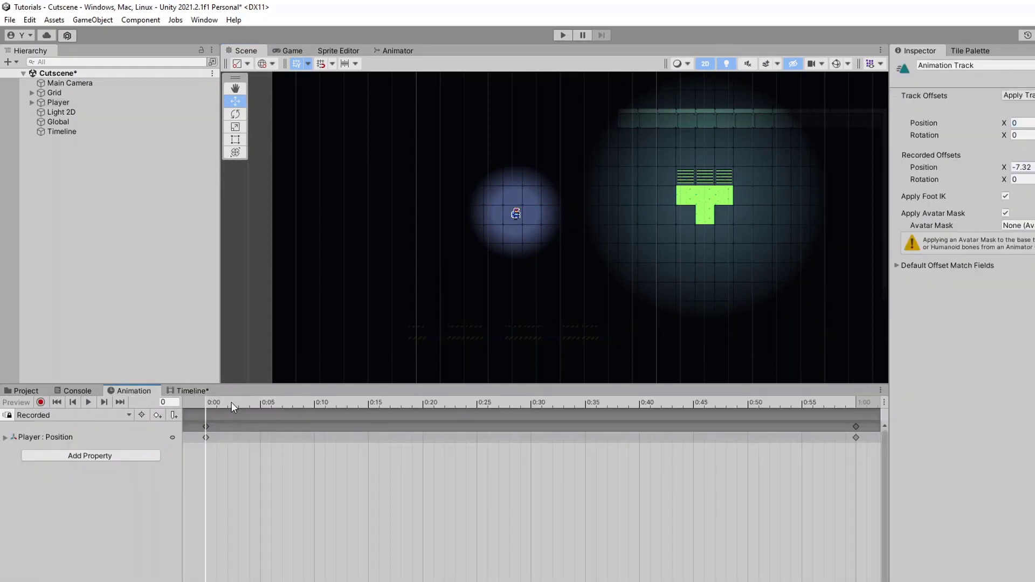
pyautogui.moveTo(232, 405); pyautogui.dragTo(311, 460)
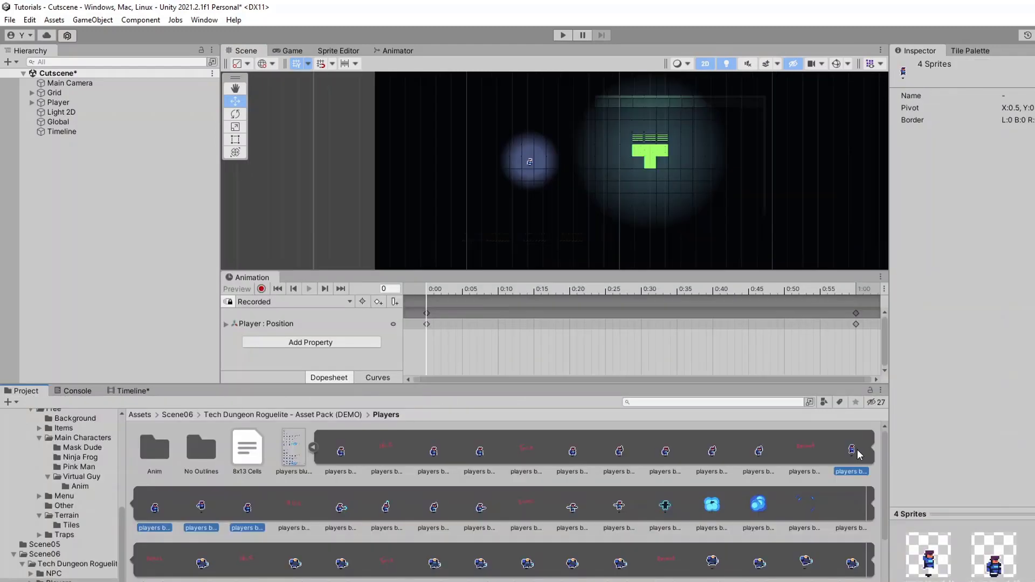
pyautogui.moveTo(852, 452); pyautogui.dragTo(516, 376)
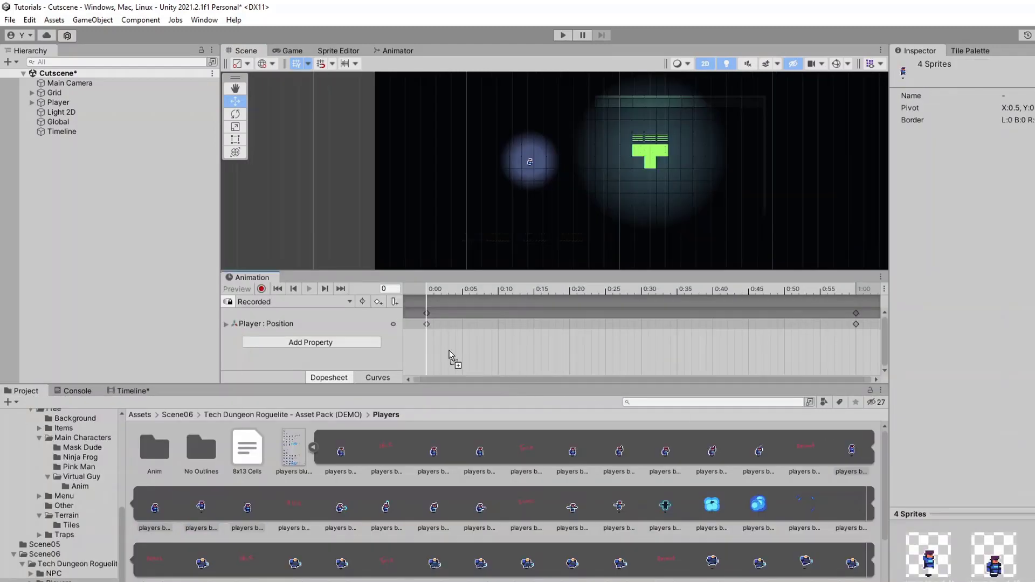
pyautogui.moveTo(450, 356); pyautogui.dragTo(451, 352)
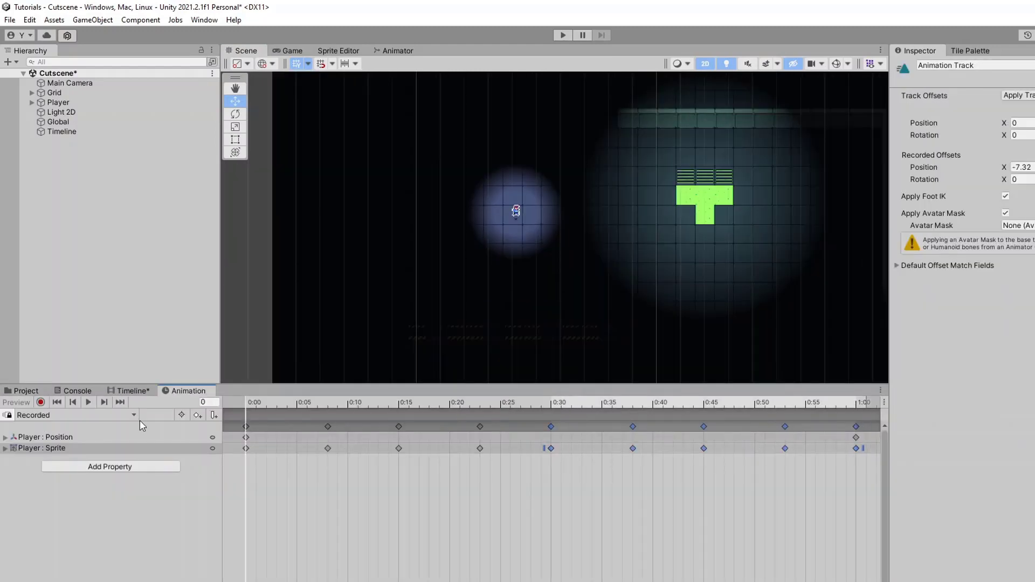
# Preview the recorded clip, then record a Player position keyframe at about 3:10 on the timeline with the character moved straight right
pyautogui.press('space')
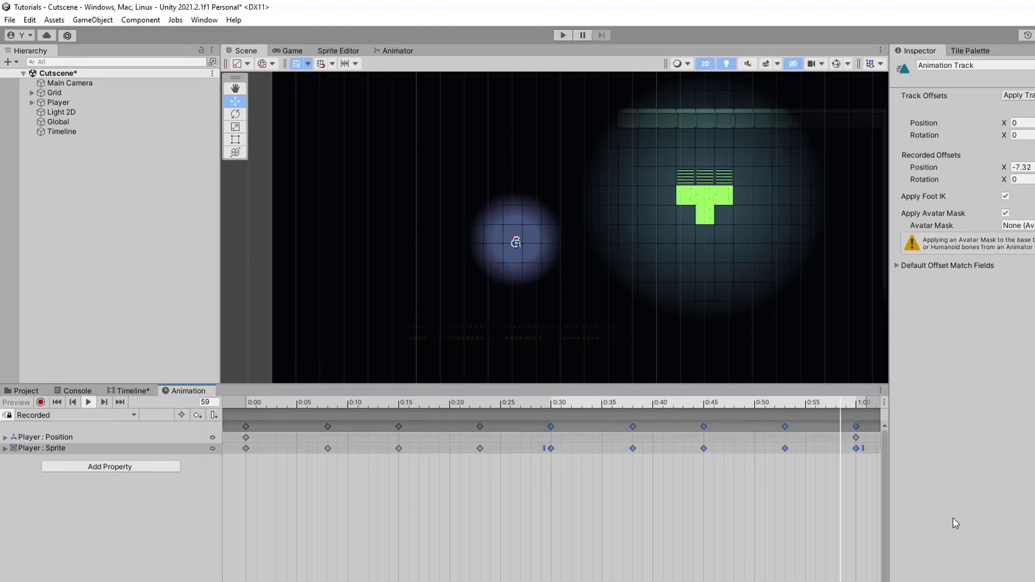
pyautogui.click(128, 391)
pyautogui.click(351, 420)
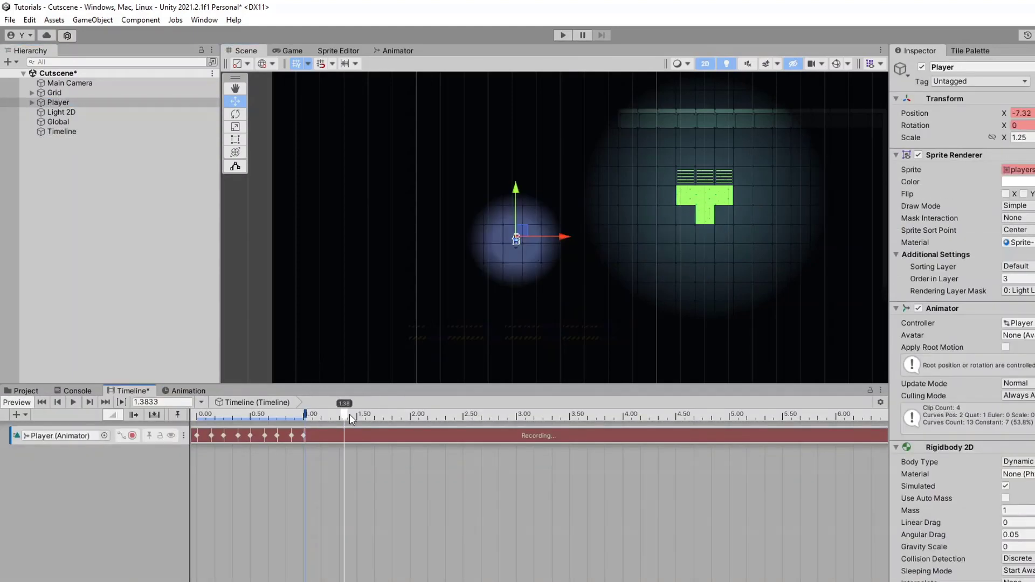
pyautogui.moveTo(350, 416); pyautogui.dragTo(515, 417)
pyautogui.moveTo(564, 237); pyautogui.dragTo(651, 240)
# Open the Player track's recorded clip and fill 1:10 to about 3:10 with repeated sideways-walking player sprite keyframes
pyautogui.doubleClick(418, 435)
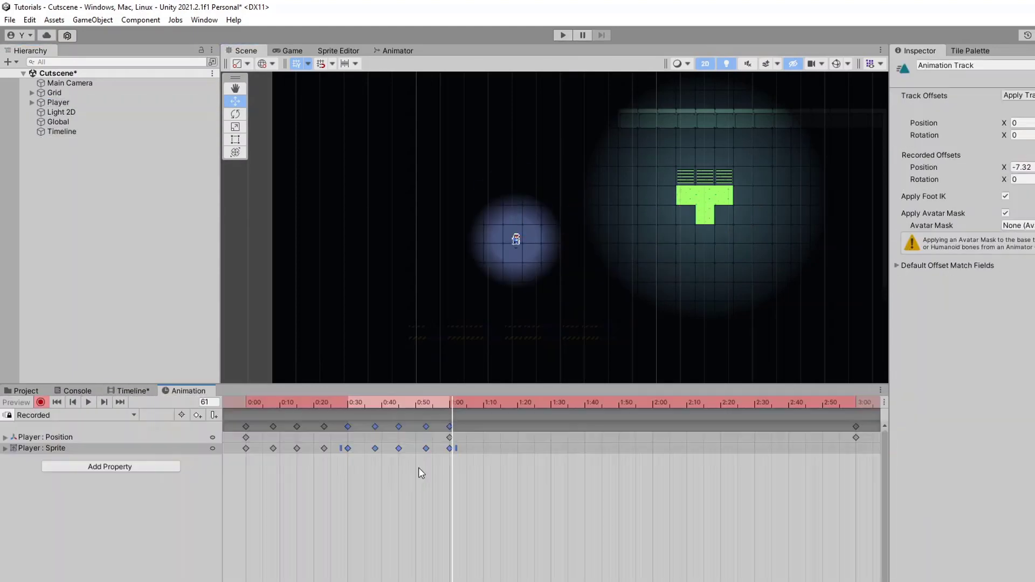
pyautogui.click(418, 468)
pyautogui.scroll(-1, 410, 453)
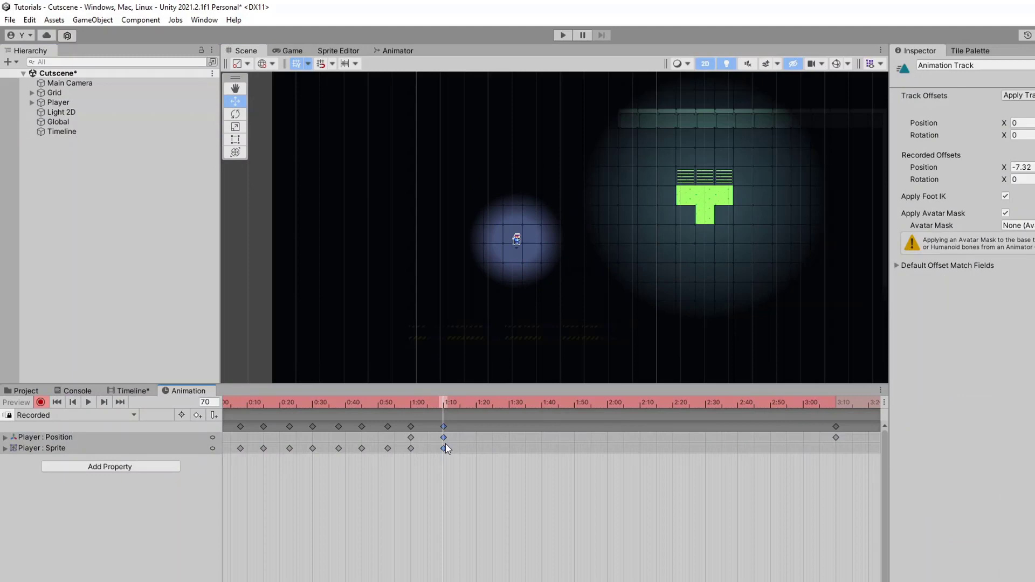
pyautogui.click(26, 391)
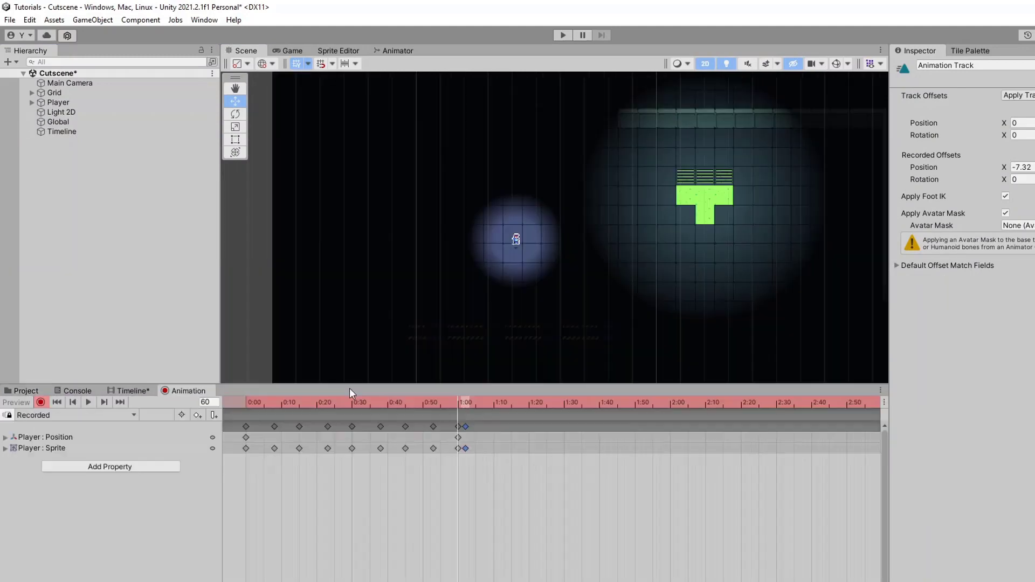
pyautogui.moveTo(349, 388); pyautogui.dragTo(478, 449)
pyautogui.scroll(-1, 477, 431)
pyautogui.click(479, 403)
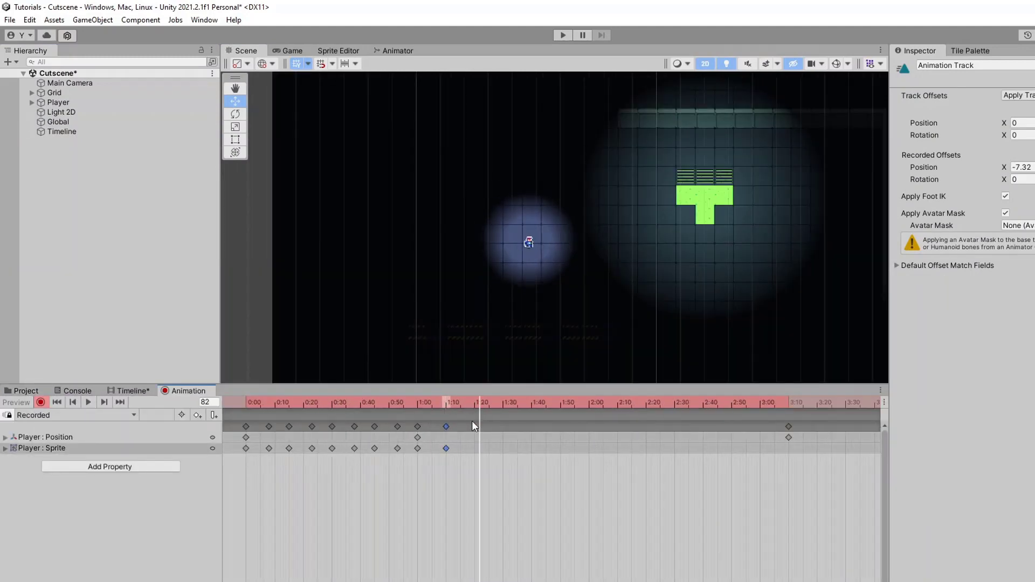
pyautogui.click(446, 403)
pyautogui.click(446, 404)
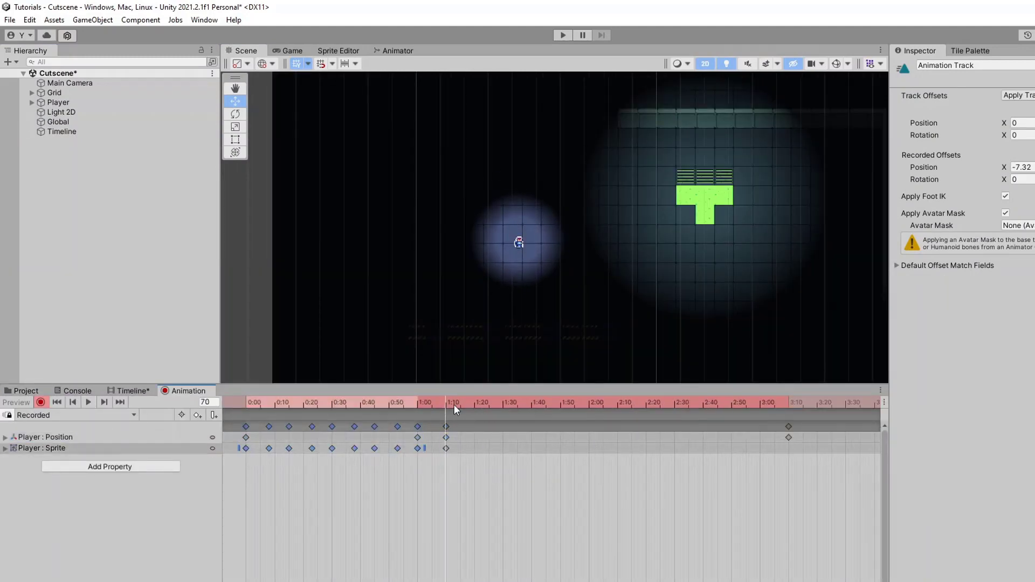
pyautogui.hotkey('ctrl', 'v')
pyautogui.click(618, 404)
pyautogui.hotkey('ctrl', 'v')
pyautogui.click(783, 404)
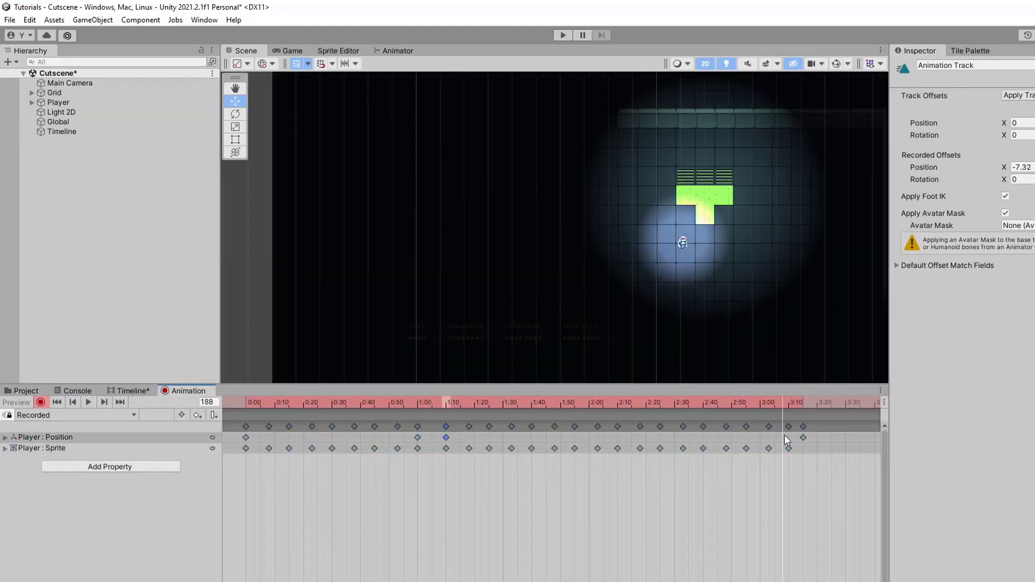
# Record a Player position keyframe past 3:30 in the recorded clip with the character moved straight up
pyautogui.scroll(-3, 787, 440)
pyautogui.click(668, 406)
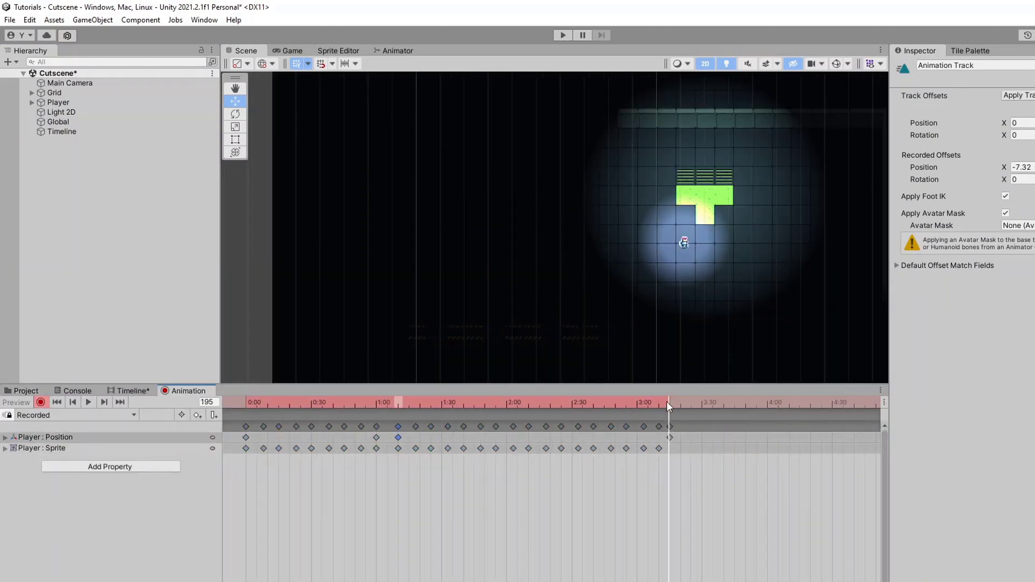
pyautogui.click(77, 102)
pyautogui.moveTo(630, 239); pyautogui.dragTo(461, 261, button='middle')
pyautogui.scroll(5, 536, 270)
pyautogui.scroll(6, 546, 274)
pyautogui.moveTo(585, 261); pyautogui.dragTo(521, 286, button='middle')
pyautogui.click(703, 404)
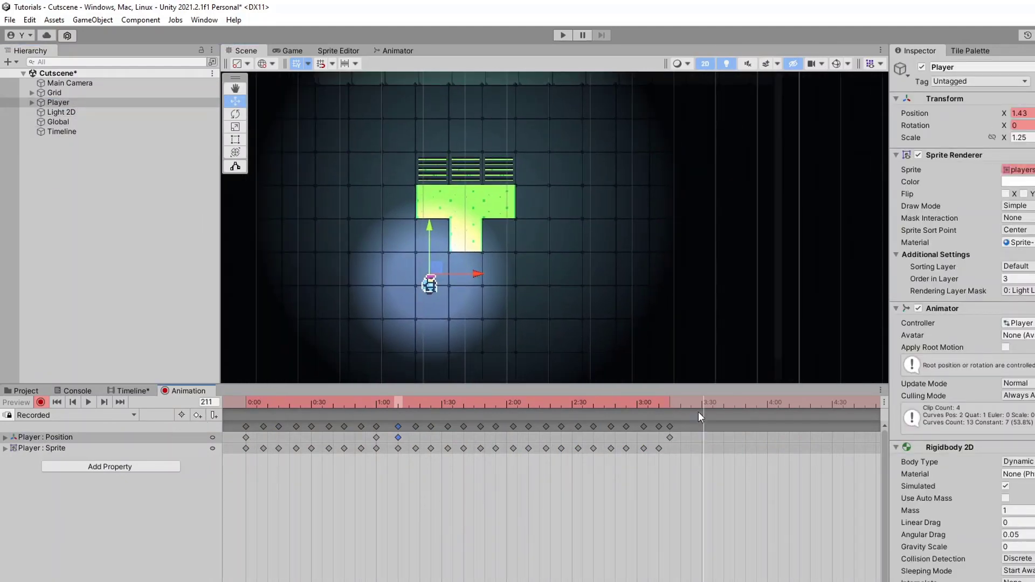
pyautogui.click(782, 405)
pyautogui.moveTo(429, 229); pyautogui.dragTo(429, 172)
pyautogui.moveTo(782, 404); pyautogui.dragTo(601, 405)
# Fill the upward walk with repeated player sprite keyframes from 3:30 to about 5:10 and scrub back through the clip
pyautogui.moveTo(640, 474); pyautogui.dragTo(402, 427)
pyautogui.click(359, 405)
pyautogui.scroll(-3, 485, 259)
pyautogui.moveTo(361, 464); pyautogui.dragTo(695, 416)
pyautogui.moveTo(772, 449); pyautogui.dragTo(799, 448)
pyautogui.moveTo(727, 409); pyautogui.dragTo(76, 419)
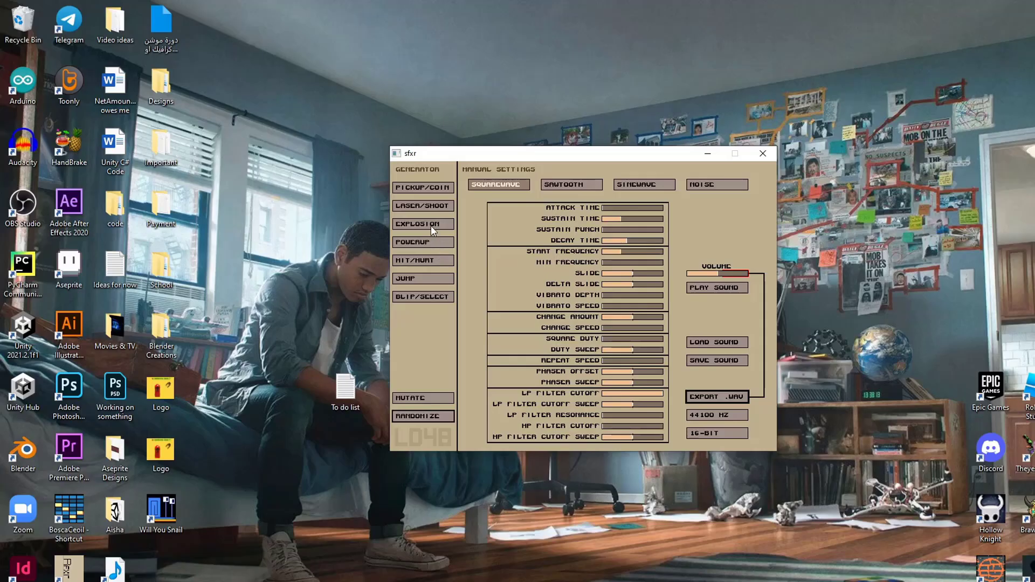
# Switch to sfxr and generate an Explosion sound effect
pyautogui.click(431, 224)
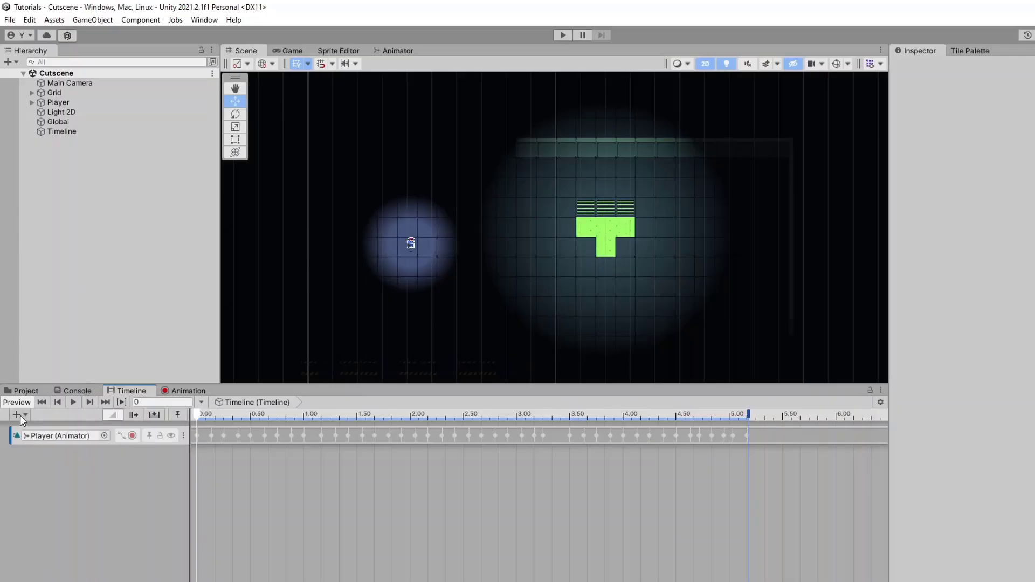
# Return to Unity, add an Audio Track to the timeline and place the ExplosionSfx clip on it starting at about 4.78 seconds
pyautogui.click(18, 414)
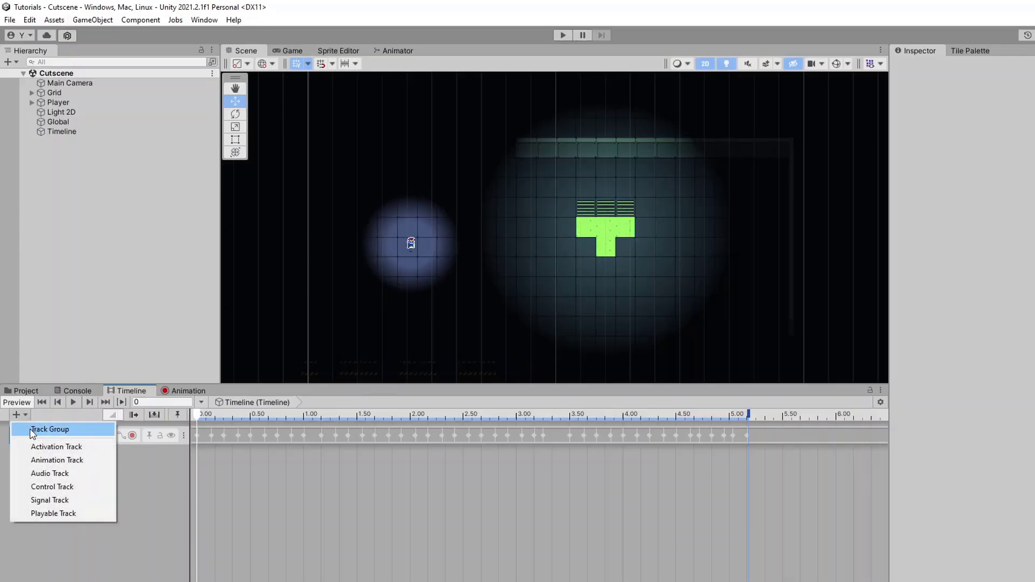
pyautogui.click(49, 473)
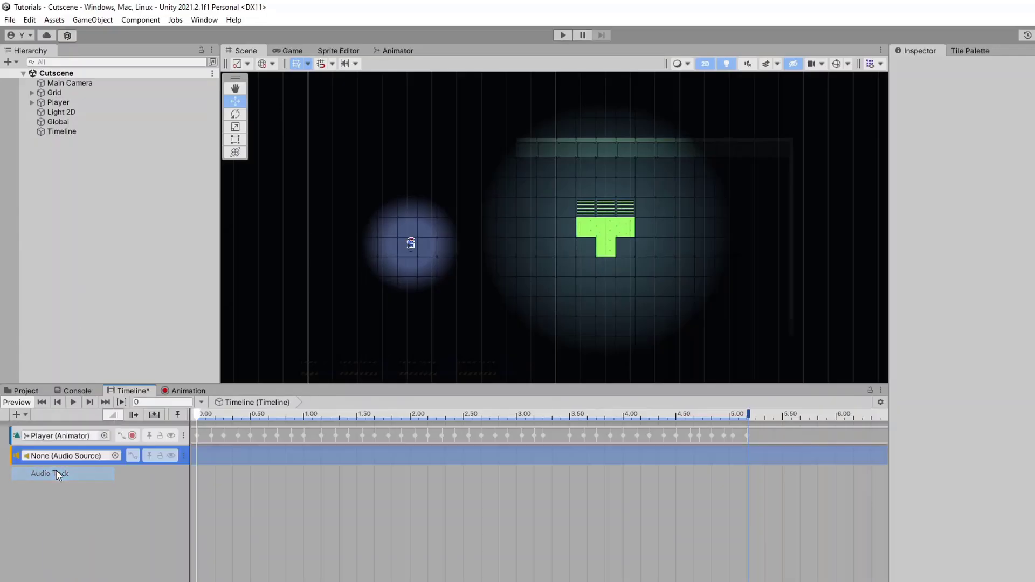
pyautogui.moveTo(212, 414); pyautogui.dragTo(472, 426)
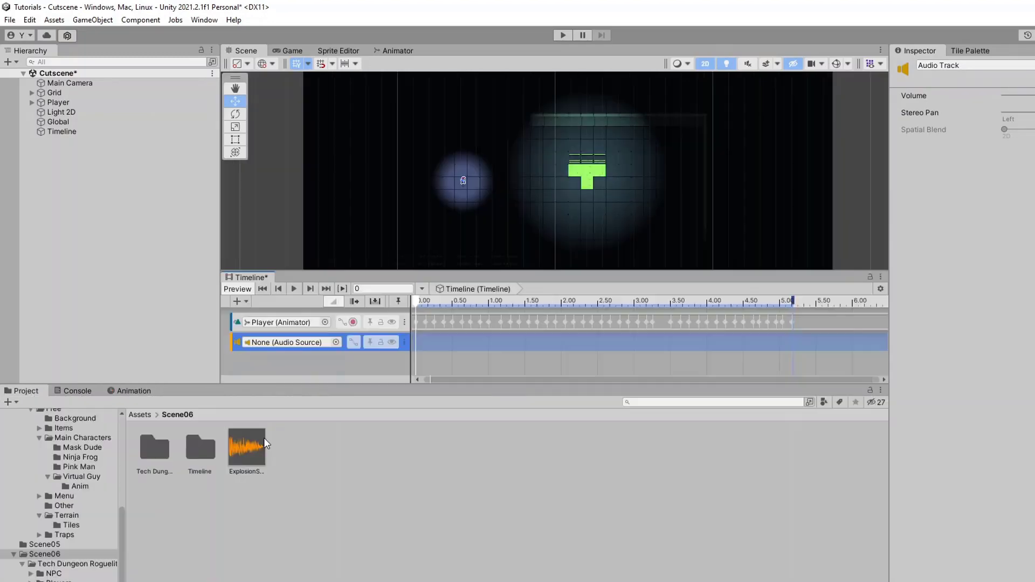
pyautogui.moveTo(246, 447); pyautogui.dragTo(456, 344)
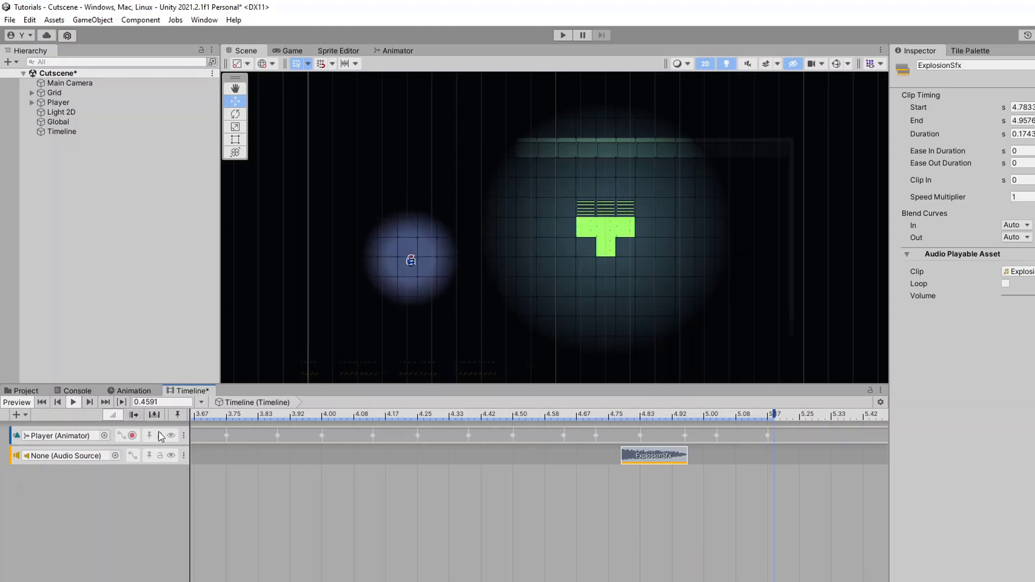
pyautogui.scroll(-4, 528, 458)
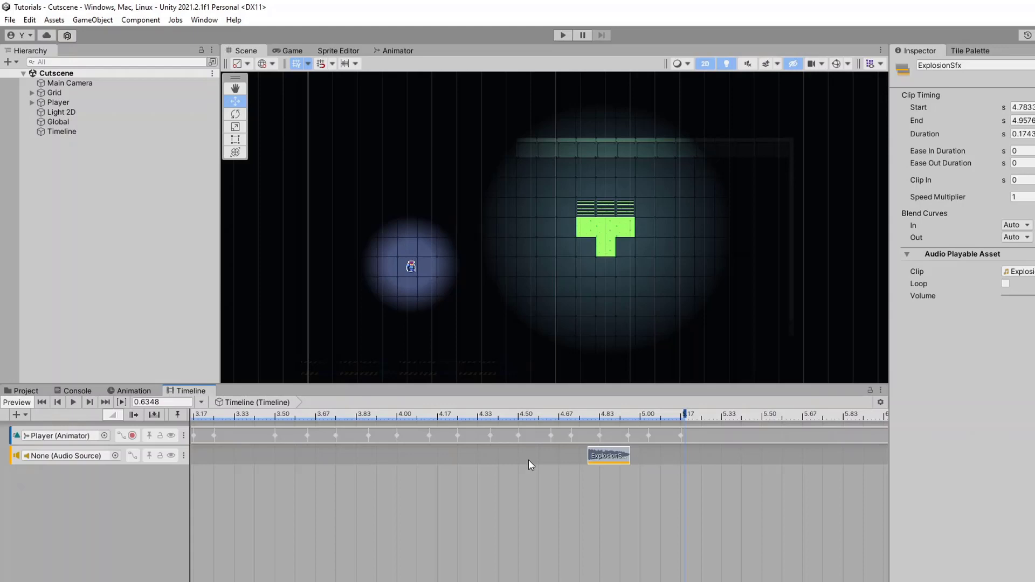
pyautogui.scroll(-10, 528, 460)
pyautogui.moveTo(222, 415); pyautogui.dragTo(106, 431)
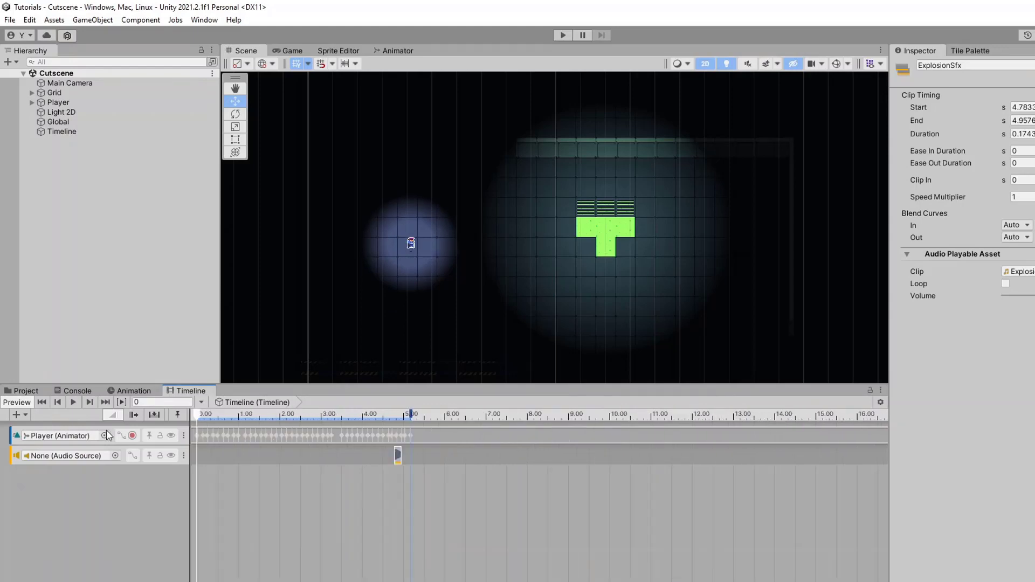
# Add an Activation Track bound to the Player object and shorten its Active clip to about 0.8 seconds
pyautogui.click(24, 418)
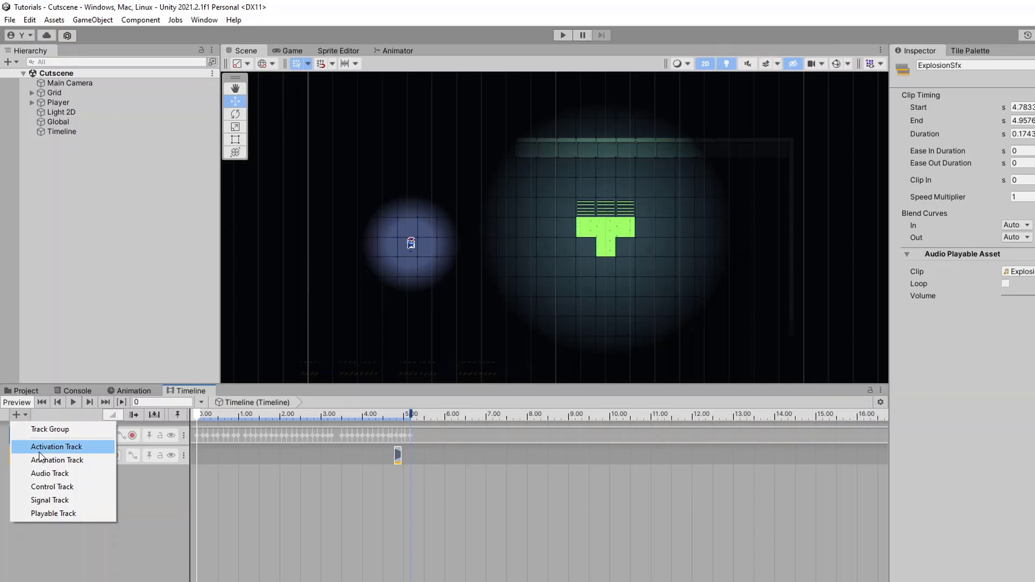
pyautogui.click(40, 450)
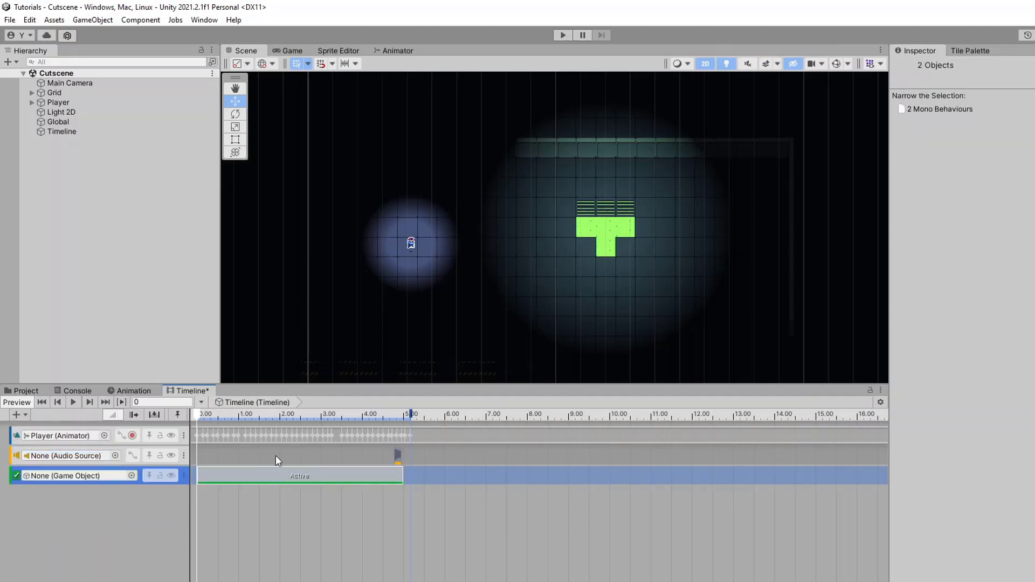
pyautogui.moveTo(305, 477); pyautogui.dragTo(288, 478)
pyautogui.moveTo(58, 103); pyautogui.dragTo(122, 472)
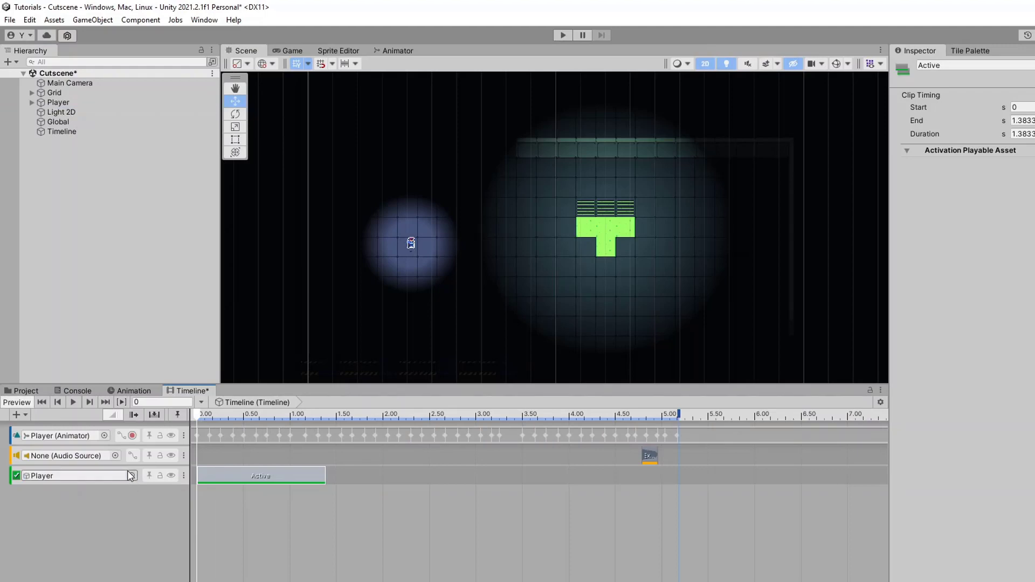
pyautogui.click(16, 478)
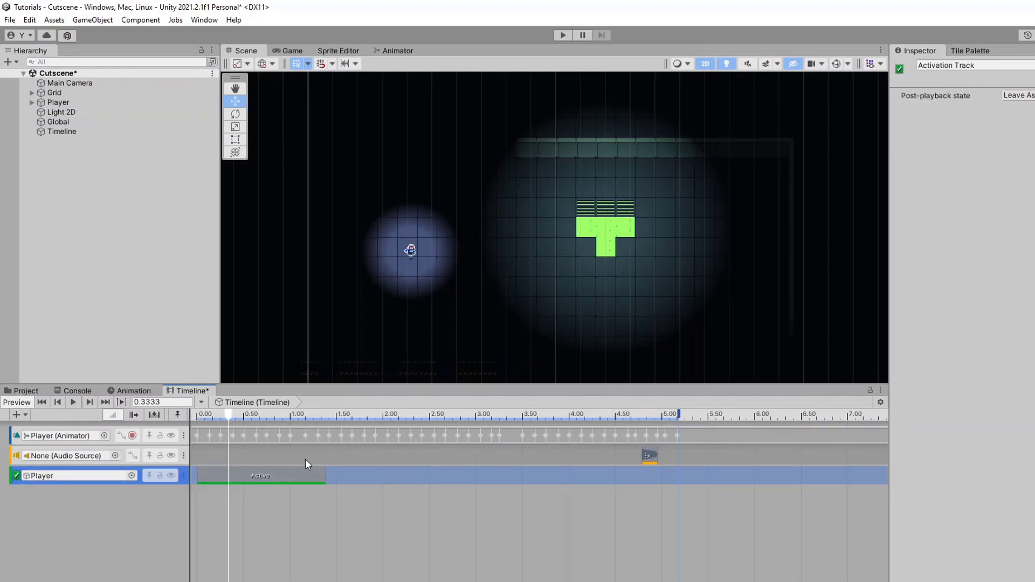
pyautogui.moveTo(323, 473); pyautogui.dragTo(270, 475)
# Convert the Player's animation track to a clip track
pyautogui.rightClick(369, 433)
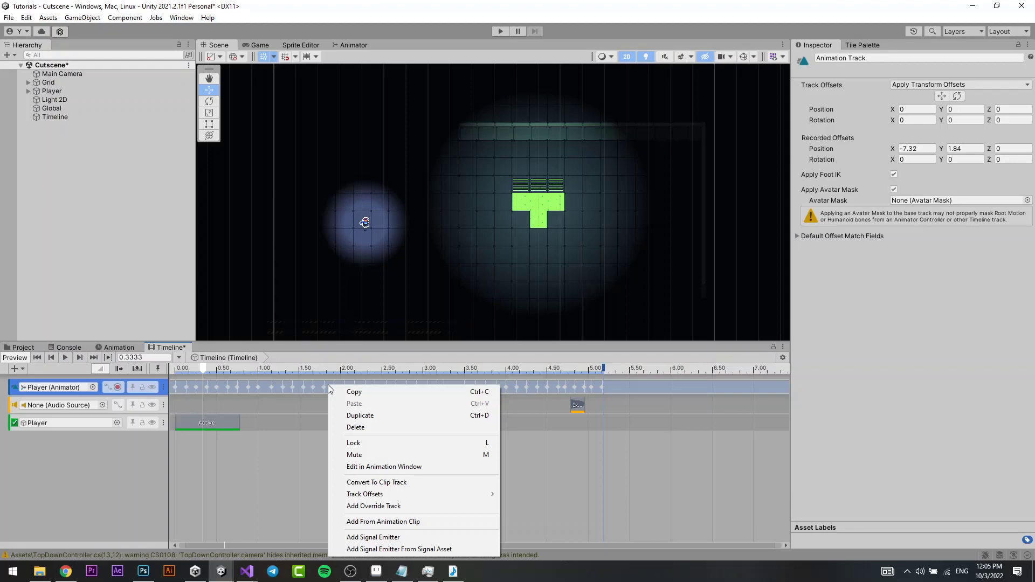
pyautogui.click(402, 482)
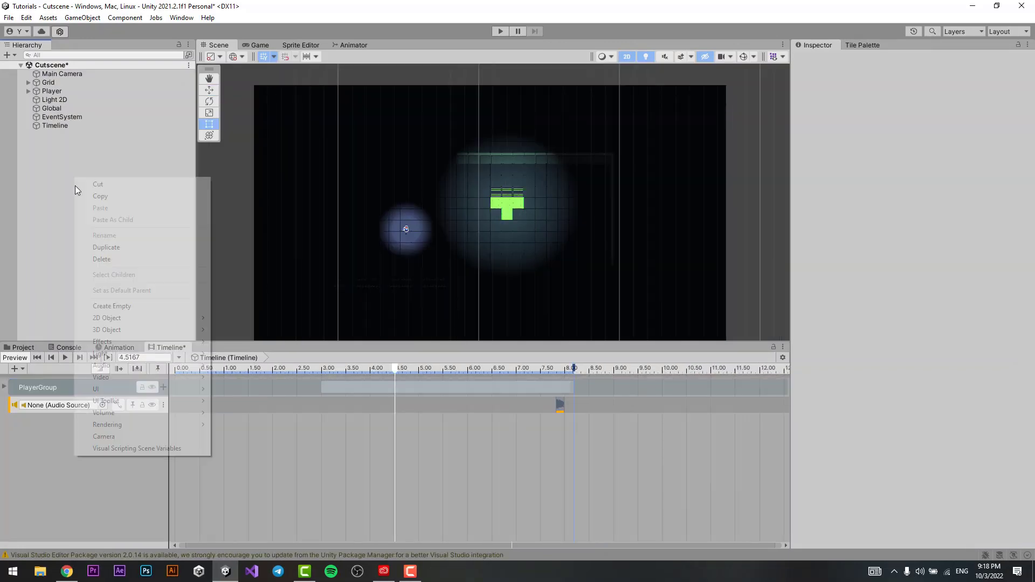
# Create a UI Canvas rendered in Screen Space - Camera mode with the Main Camera as its render camera
pyautogui.moveTo(108, 389)
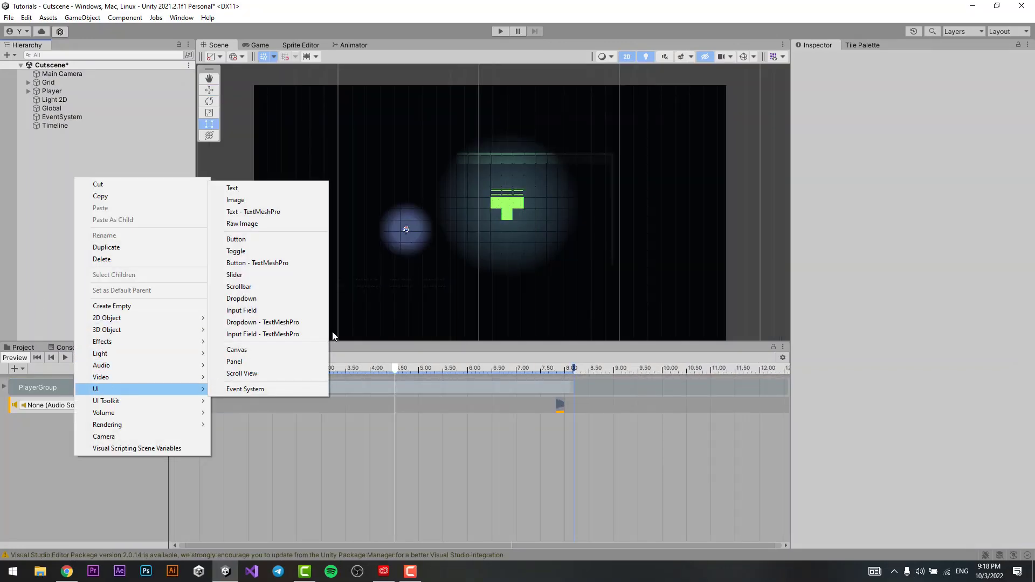
pyautogui.click(237, 350)
pyautogui.click(960, 239)
pyautogui.click(958, 267)
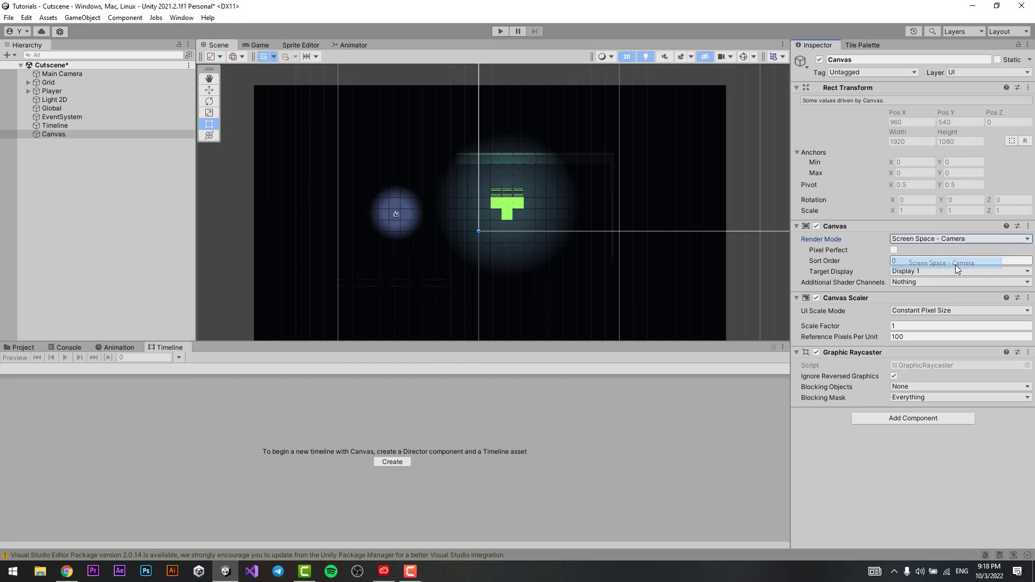
pyautogui.moveTo(62, 73); pyautogui.dragTo(924, 267)
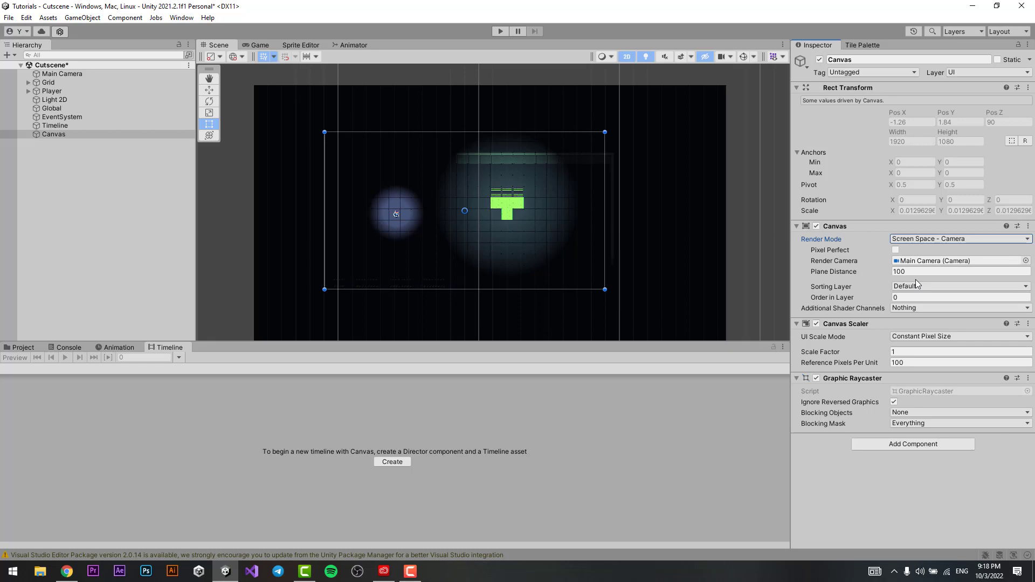
# Set the Canvas Scaler to Scale With Screen Size with a 1920 x 1080 reference resolution and a match of 0.5
pyautogui.click(925, 336)
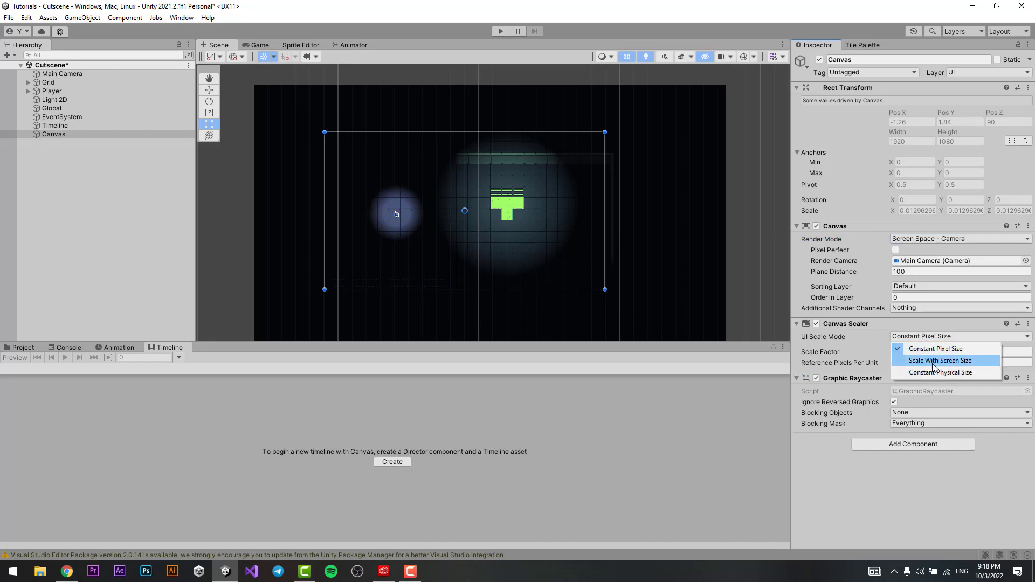
pyautogui.click(935, 360)
pyautogui.click(936, 352)
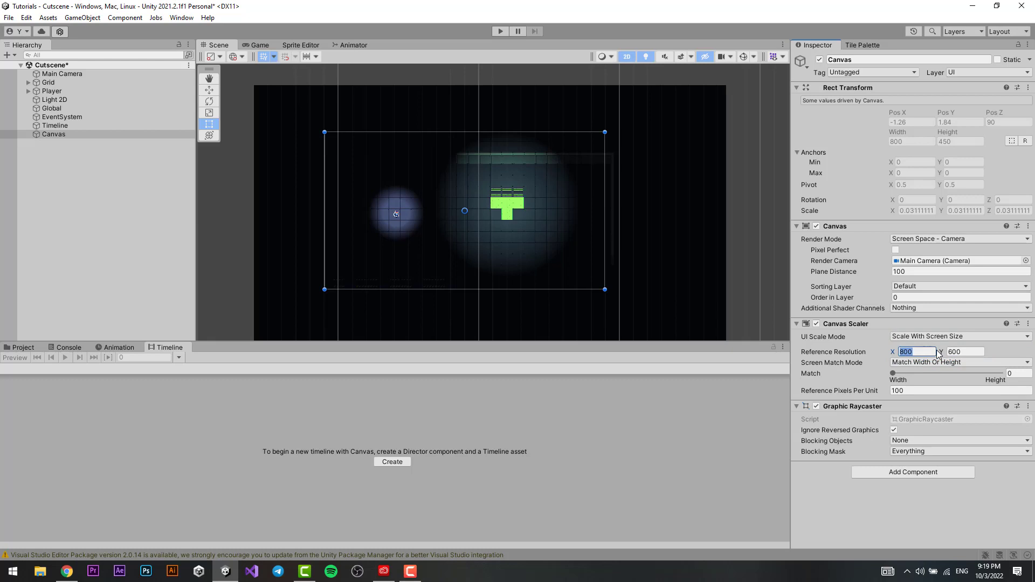
pyautogui.write('1920')
pyautogui.press('Tab')
pyautogui.write('1080')
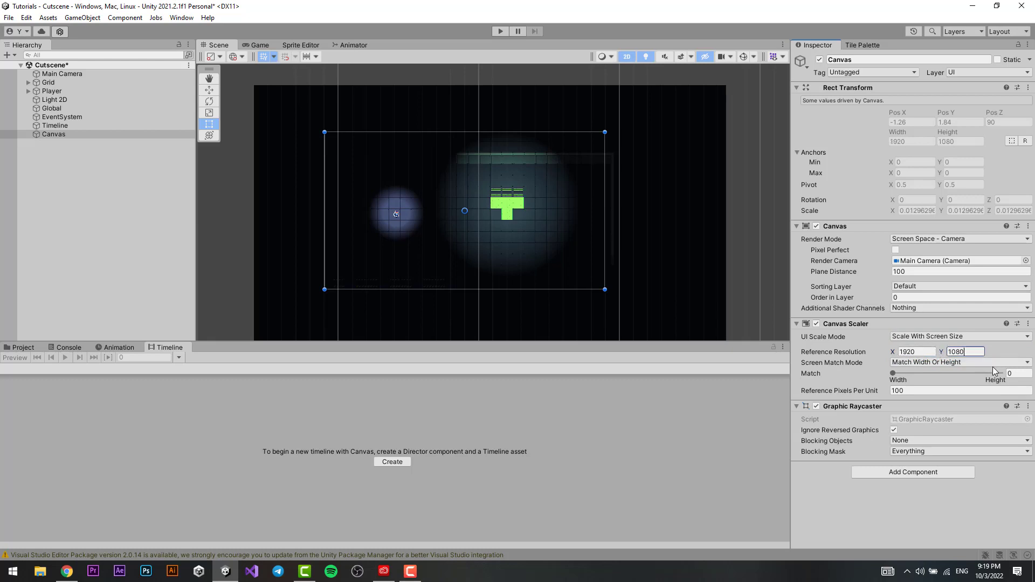
pyautogui.click(1032, 373)
pyautogui.write('0.5')
# Add a Panel under the Canvas, colour its image black (000000) and raise its opacity
pyautogui.rightClick(81, 134)
pyautogui.moveTo(135, 360)
pyautogui.click(251, 536)
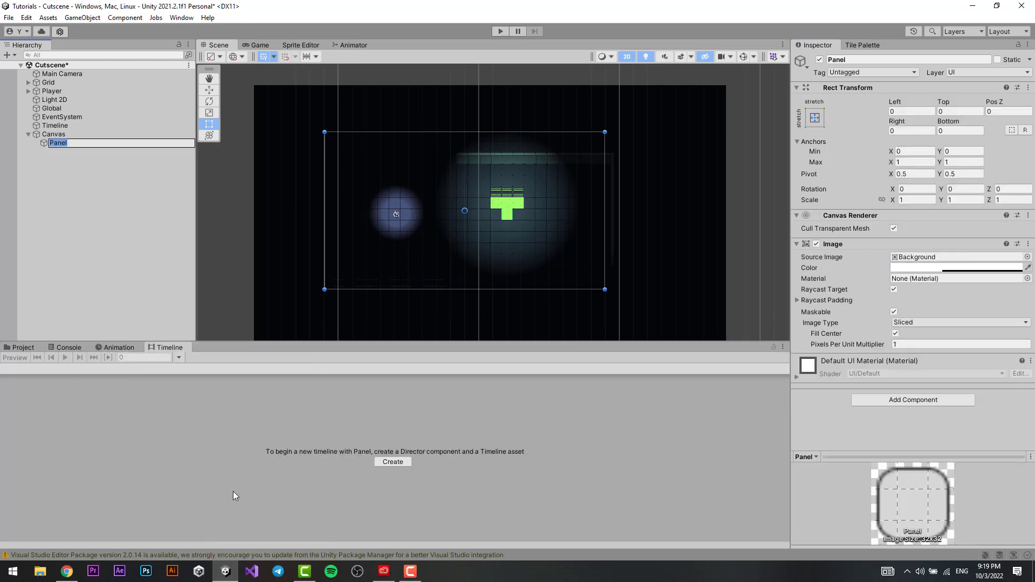
pyautogui.click(923, 268)
pyautogui.moveTo(955, 360); pyautogui.dragTo(885, 513)
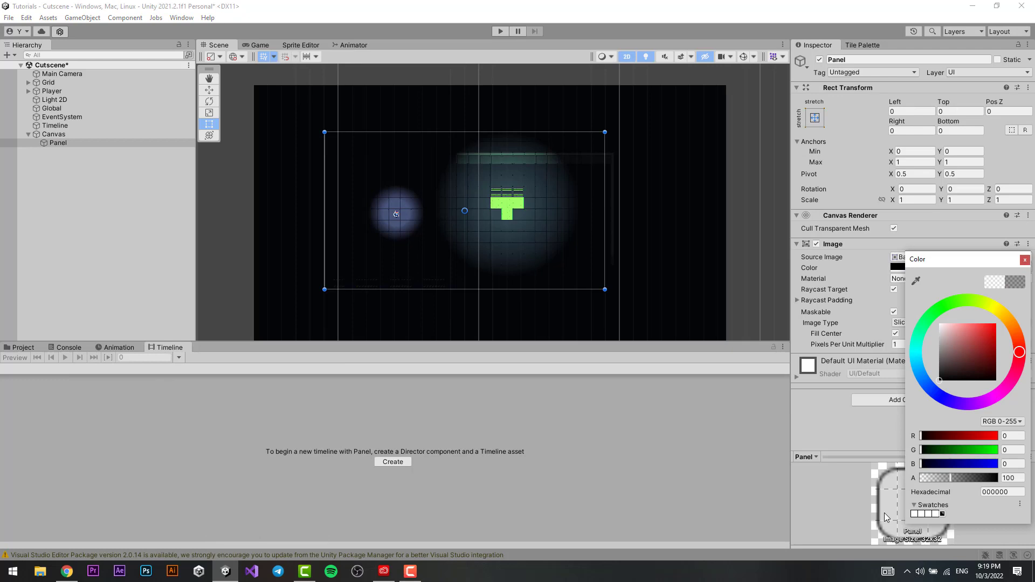
pyautogui.moveTo(950, 477); pyautogui.dragTo(977, 478)
# Set the Canvas's Order in Layer to 3
pyautogui.click(77, 134)
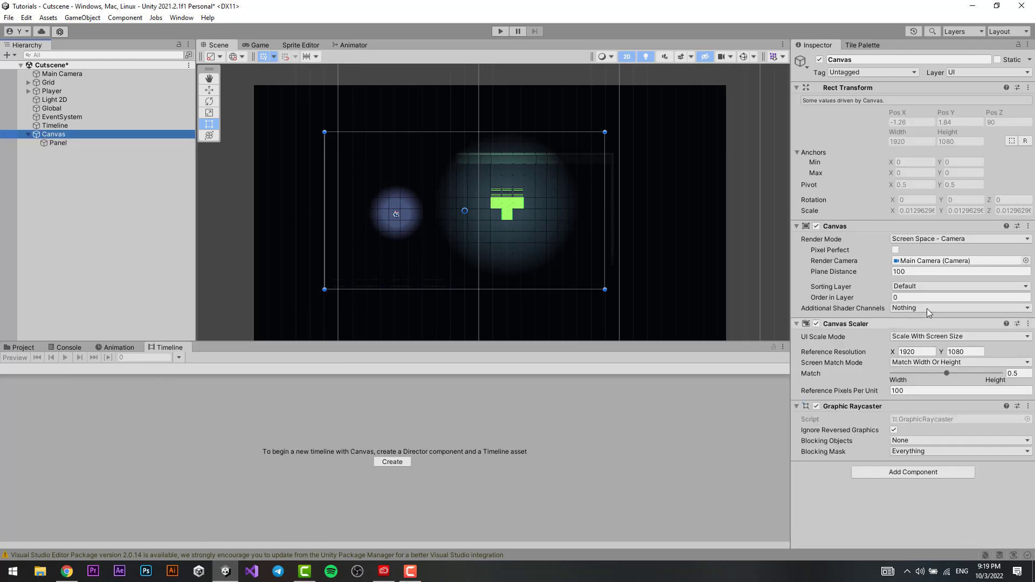
pyautogui.click(949, 297)
pyautogui.write('3')
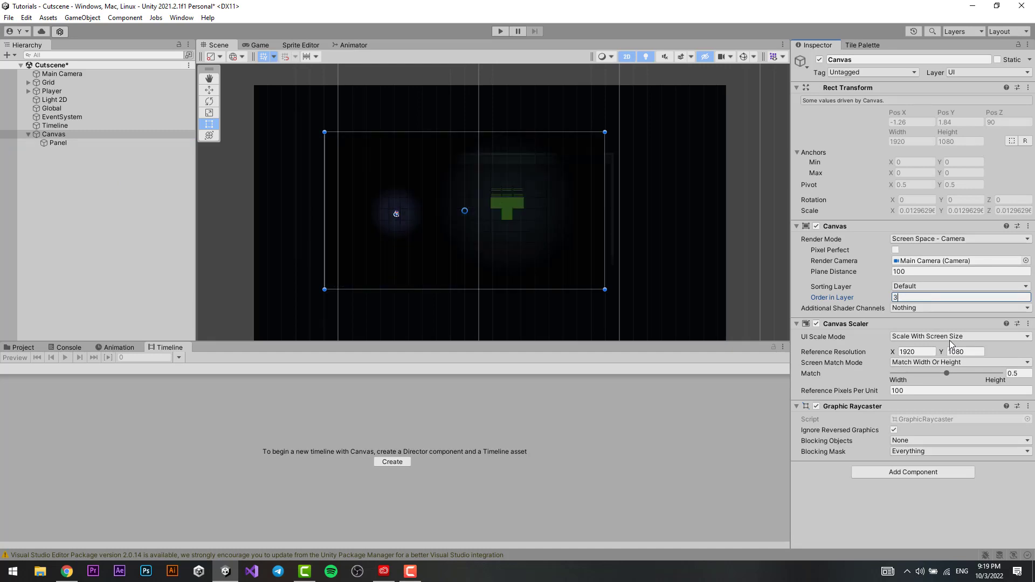
# Make the Panel's black colour fully opaque and open the Canvas's Order in Layer value for editing
pyautogui.click(73, 144)
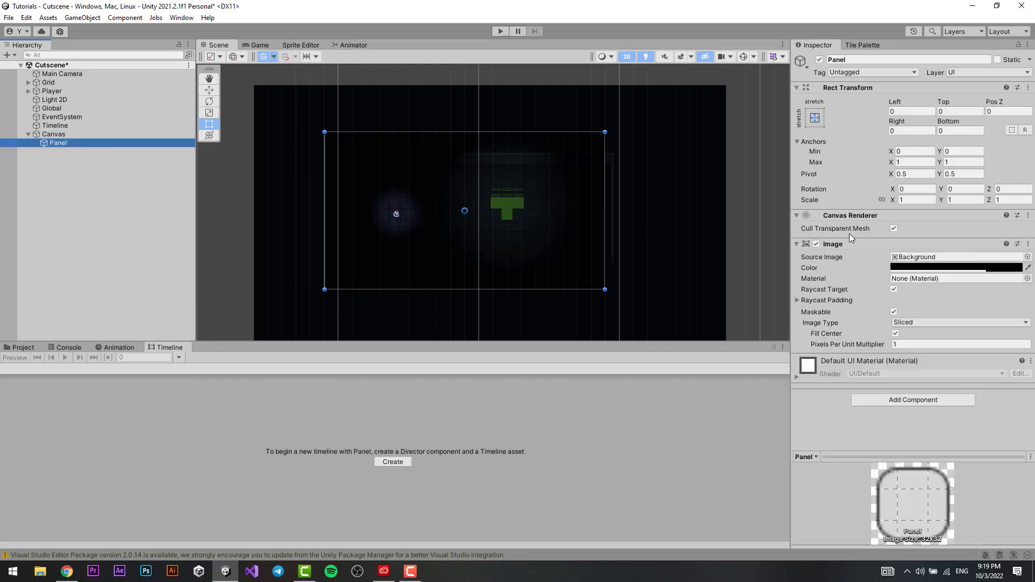
pyautogui.click(898, 267)
pyautogui.moveTo(976, 477); pyautogui.dragTo(999, 477)
pyautogui.click(51, 134)
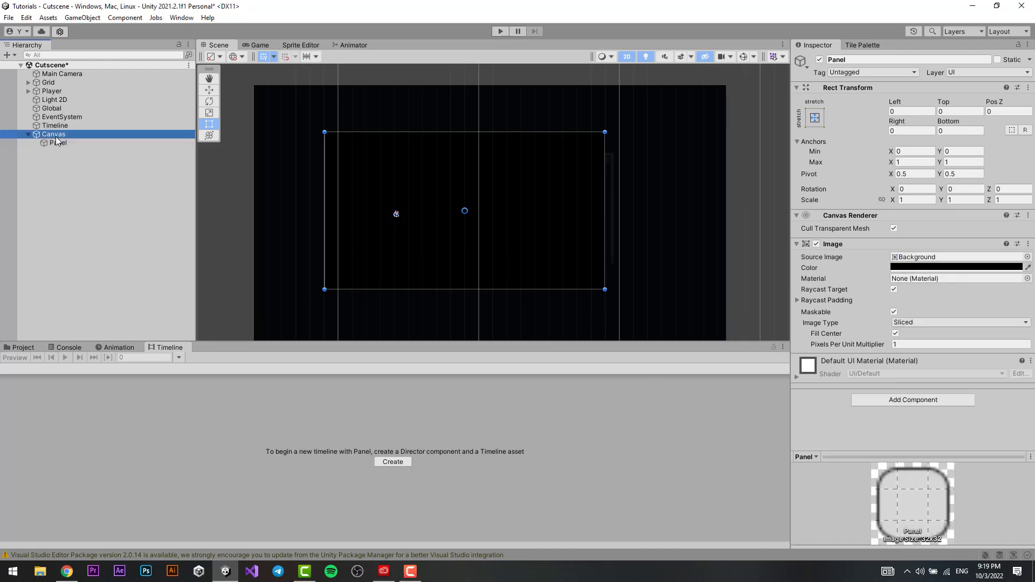
pyautogui.click(913, 297)
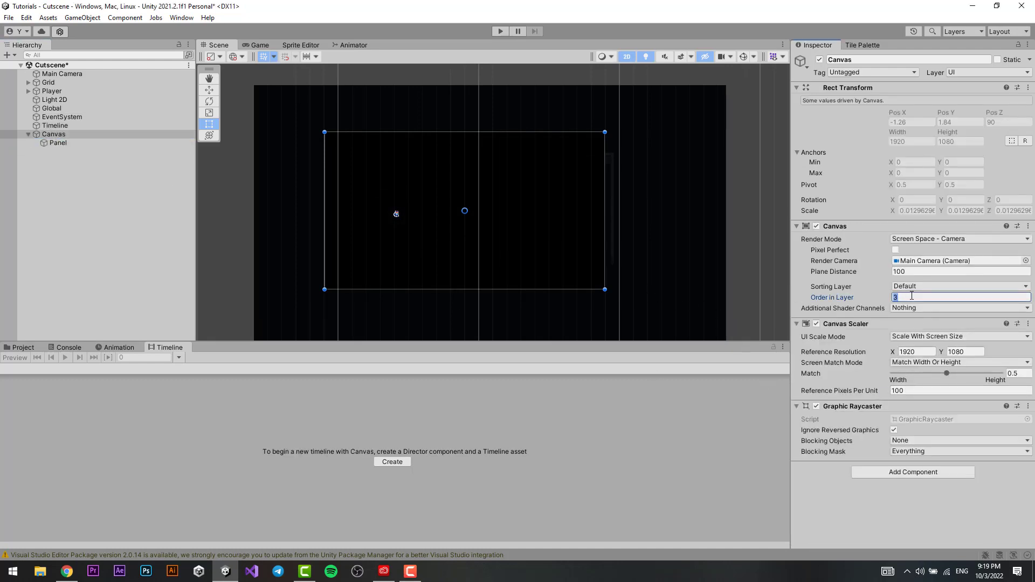
# Add a UI Text object as a child of the Panel
pyautogui.rightClick(62, 142)
pyautogui.moveTo(108, 365)
pyautogui.click(244, 368)
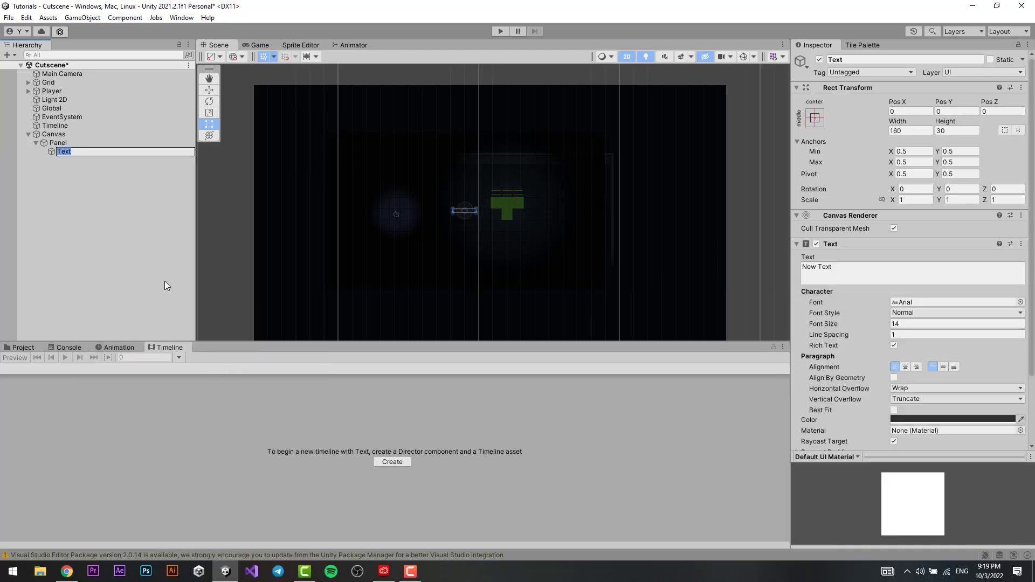
# Rename the new text object under the Panel to Title
pyautogui.write('Title')
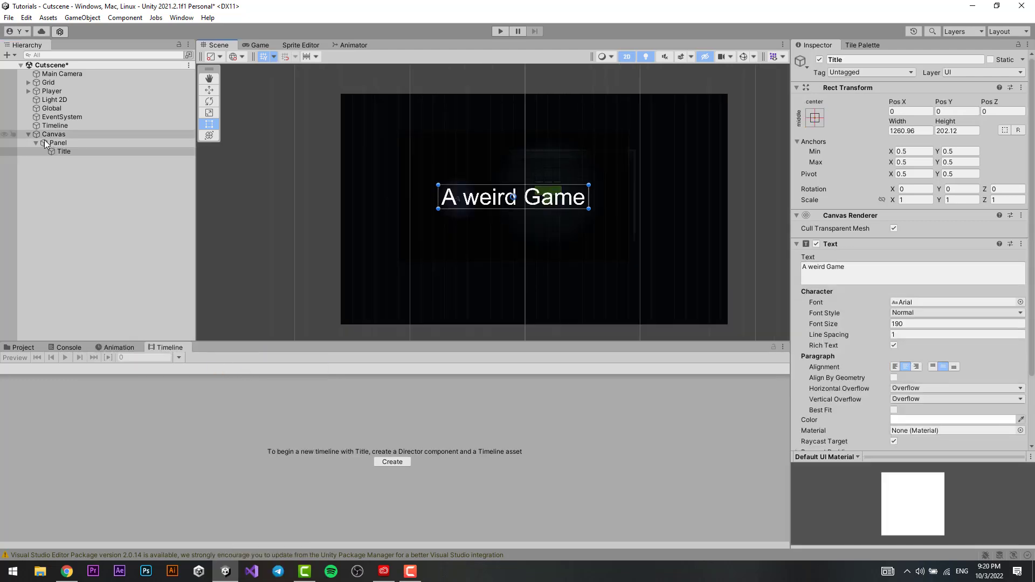
# Add an Animation Track to the Timeline and bind it to the Canvas by creating an Animator on it
pyautogui.click(55, 125)
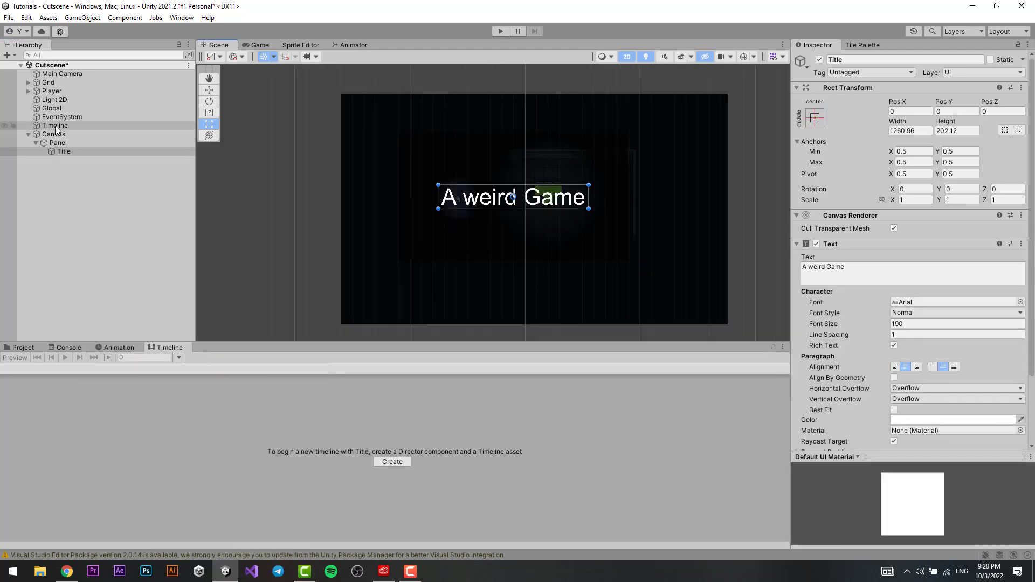
pyautogui.click(17, 369)
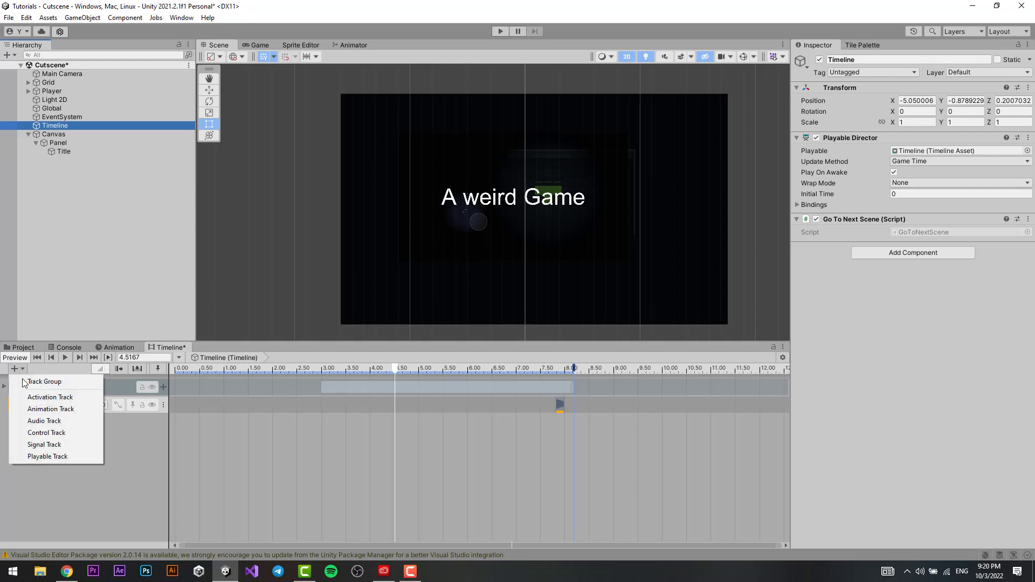
pyautogui.click(54, 409)
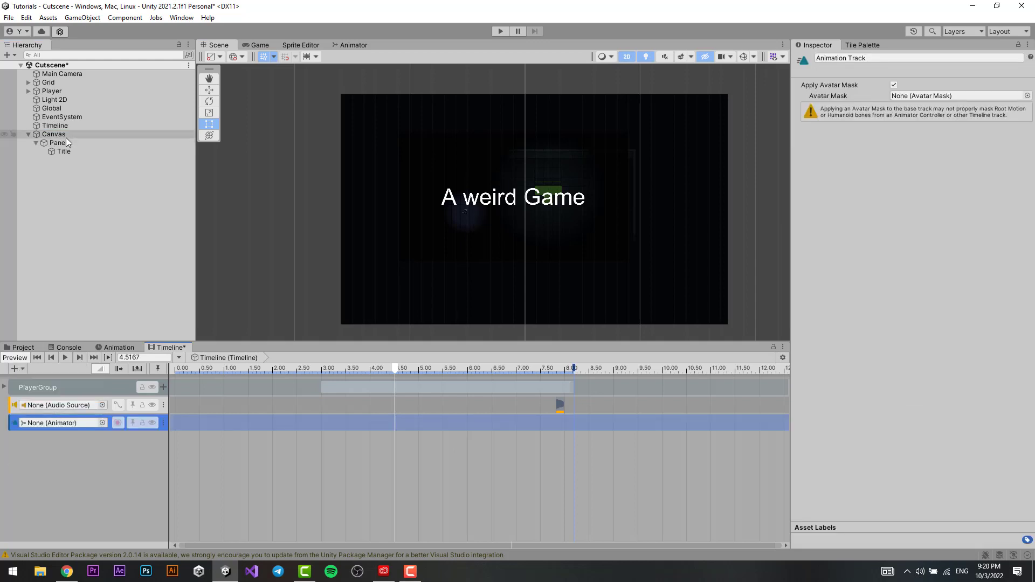
pyautogui.moveTo(66, 138); pyautogui.dragTo(74, 423)
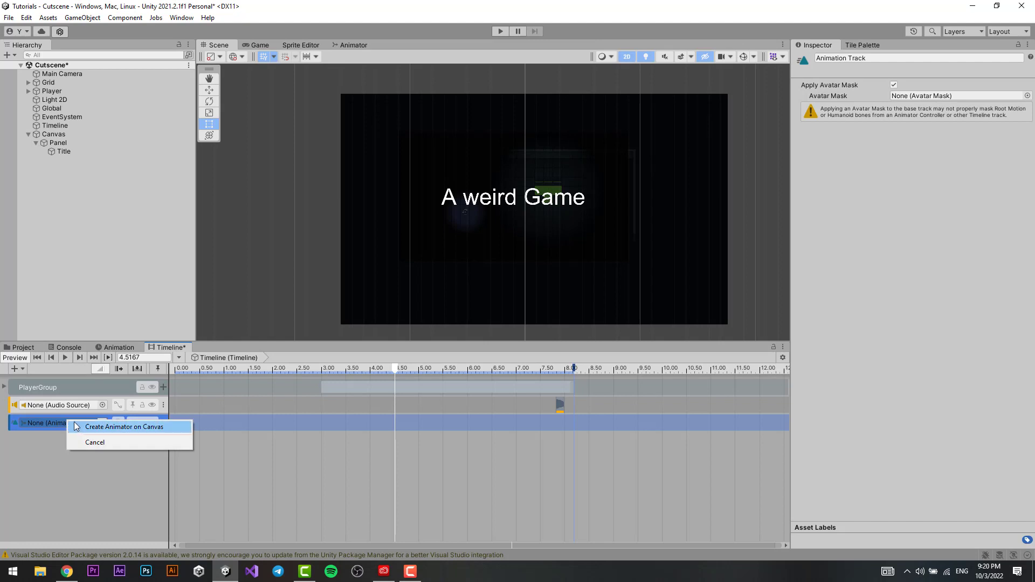
pyautogui.click(101, 429)
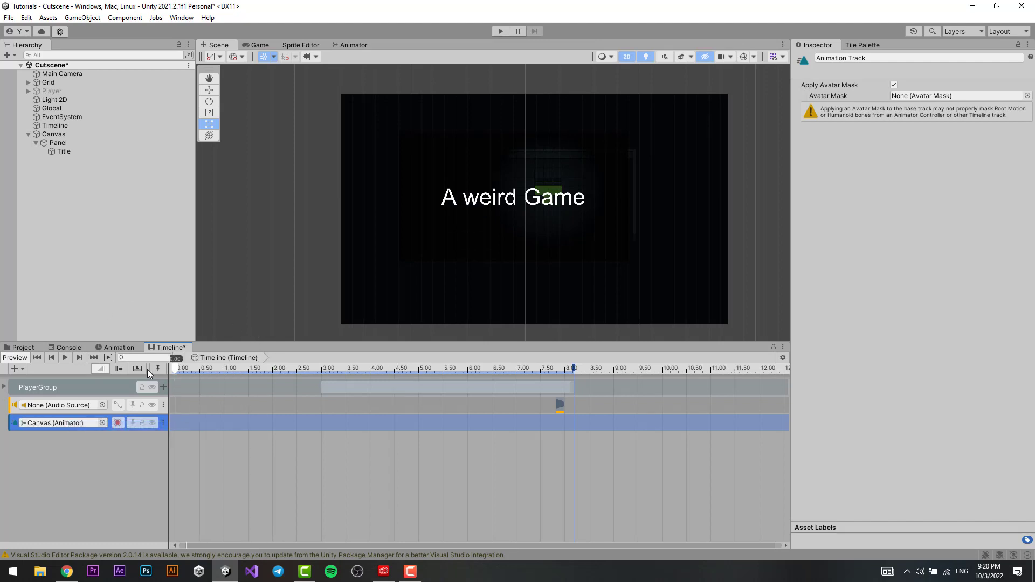
# Inspect the Animator component on the Canvas
pyautogui.click(63, 136)
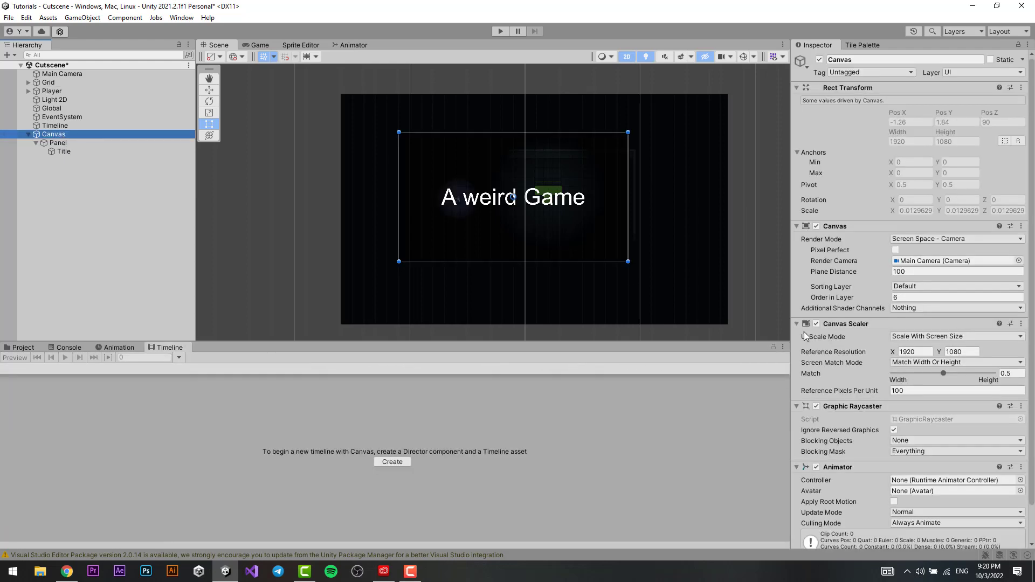
pyautogui.scroll(-2, 806, 336)
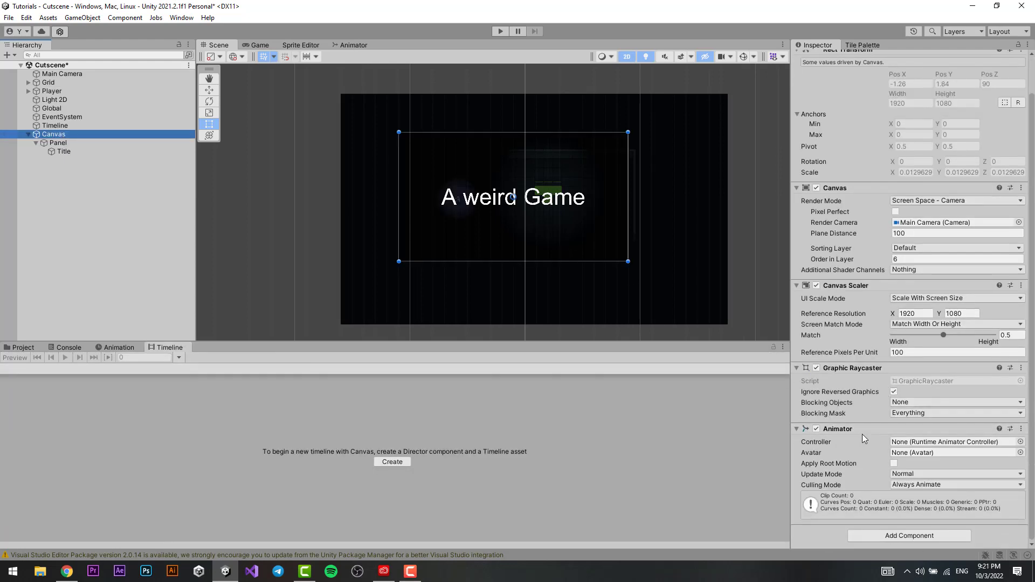
pyautogui.click(164, 349)
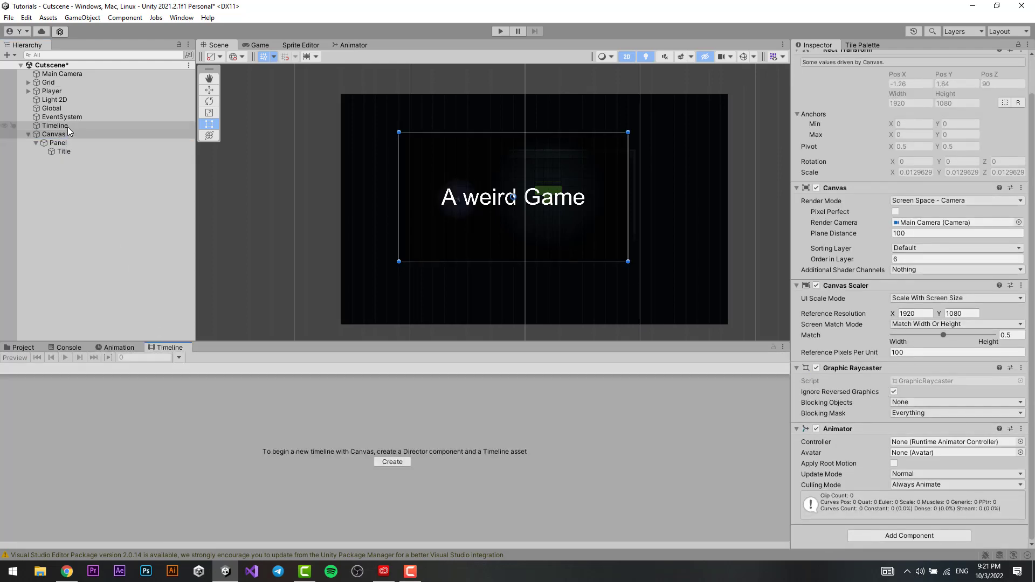
# Start recording on the Timeline's Canvas animation track and enlarge the Title's scale
pyautogui.click(67, 125)
pyautogui.click(117, 423)
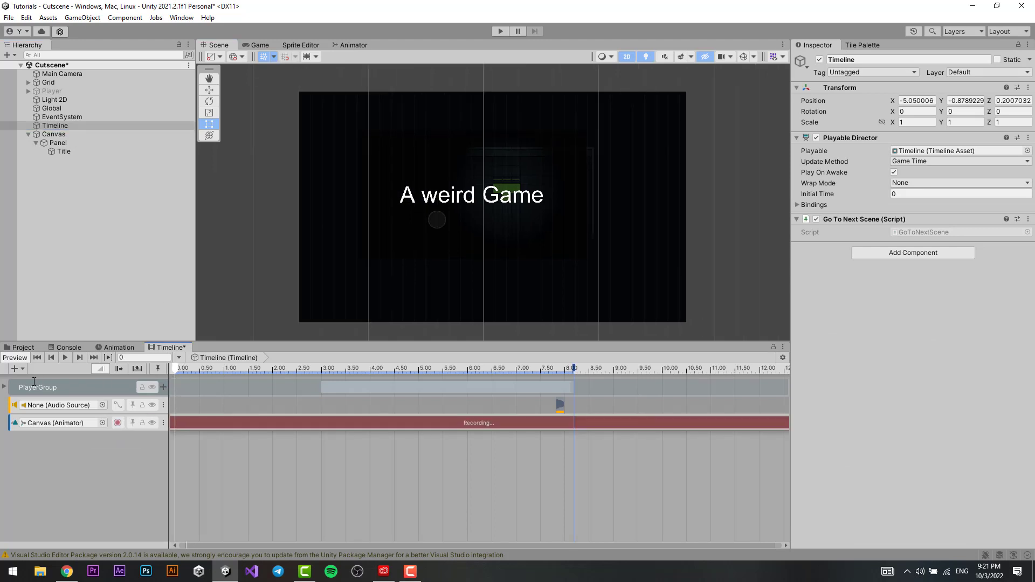
pyautogui.click(5, 388)
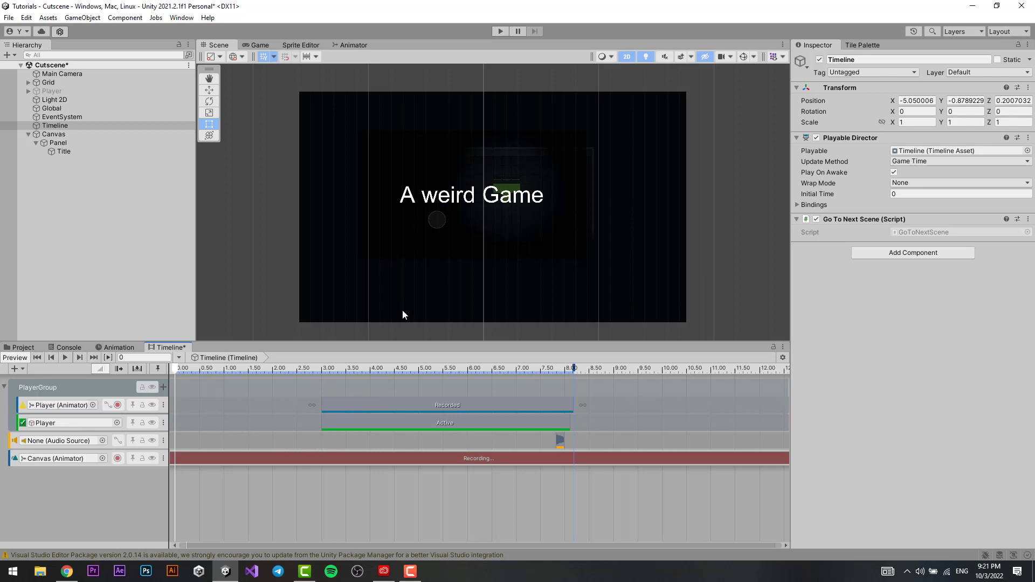
pyautogui.click(106, 271)
pyautogui.click(72, 151)
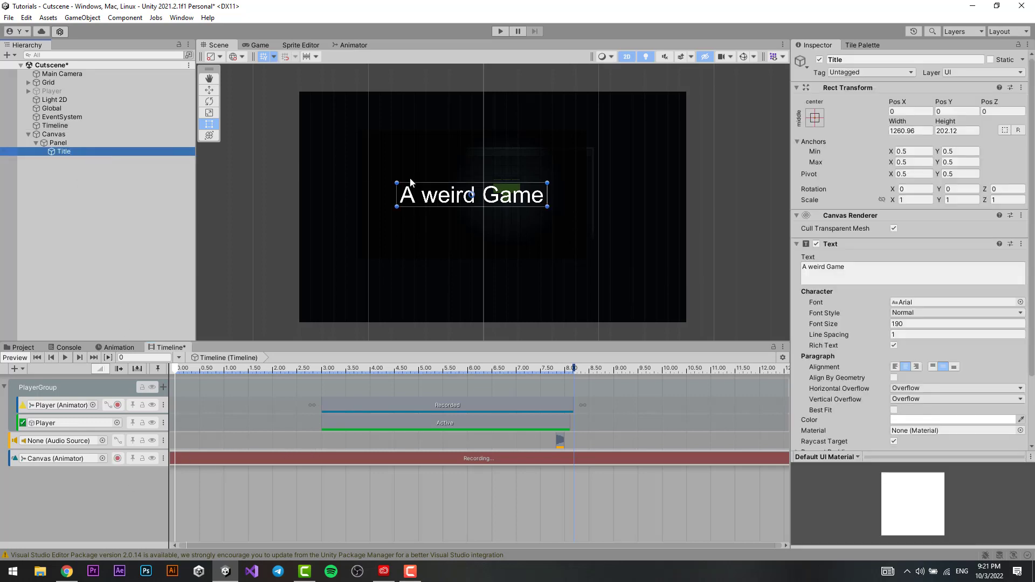
pyautogui.press('e')
pyautogui.press('r')
pyautogui.moveTo(472, 197); pyautogui.dragTo(515, 194)
pyautogui.hotkey('ctrl', 'z')
# Record alpha keyframes for the Title's text colour on the Canvas track, with alpha 0 at about 2.78 seconds
pyautogui.click(320, 368)
pyautogui.click(185, 369)
pyautogui.click(952, 419)
pyautogui.moveTo(992, 510); pyautogui.dragTo(917, 510)
pyautogui.click(311, 368)
pyautogui.click(952, 420)
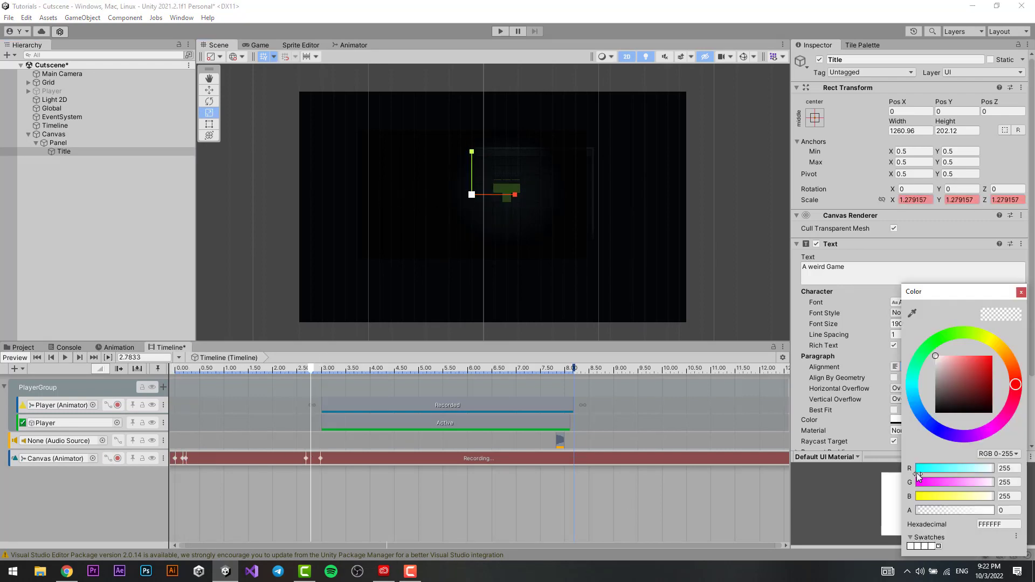
# Play and scrub through the Timeline to review the recorded Canvas animation and the explosion audio clip
pyautogui.click(286, 369)
pyautogui.click(65, 357)
pyautogui.doubleClick(479, 458)
pyautogui.click(170, 347)
pyautogui.moveTo(253, 368); pyautogui.dragTo(319, 369)
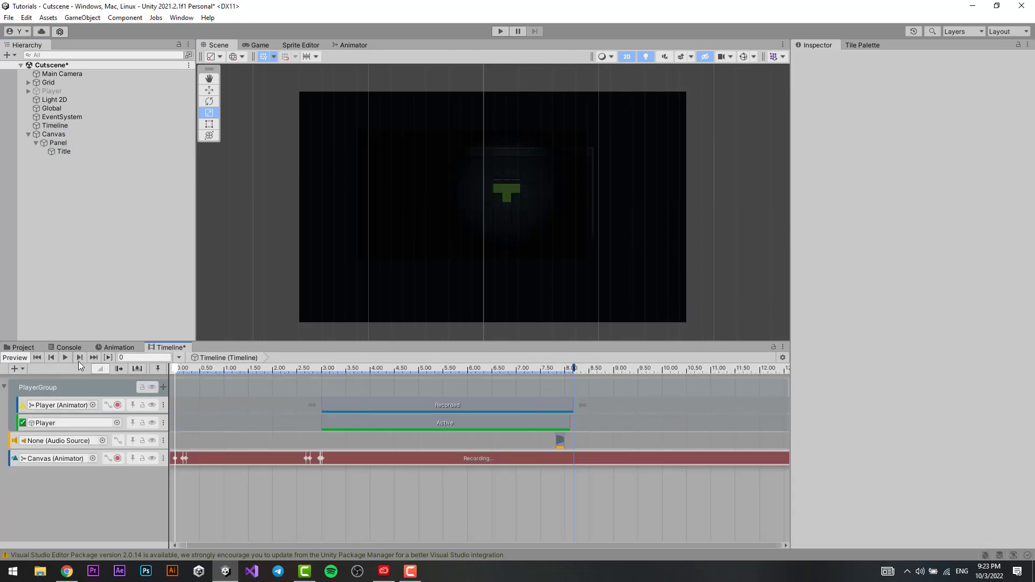
pyautogui.click(65, 357)
pyautogui.click(561, 442)
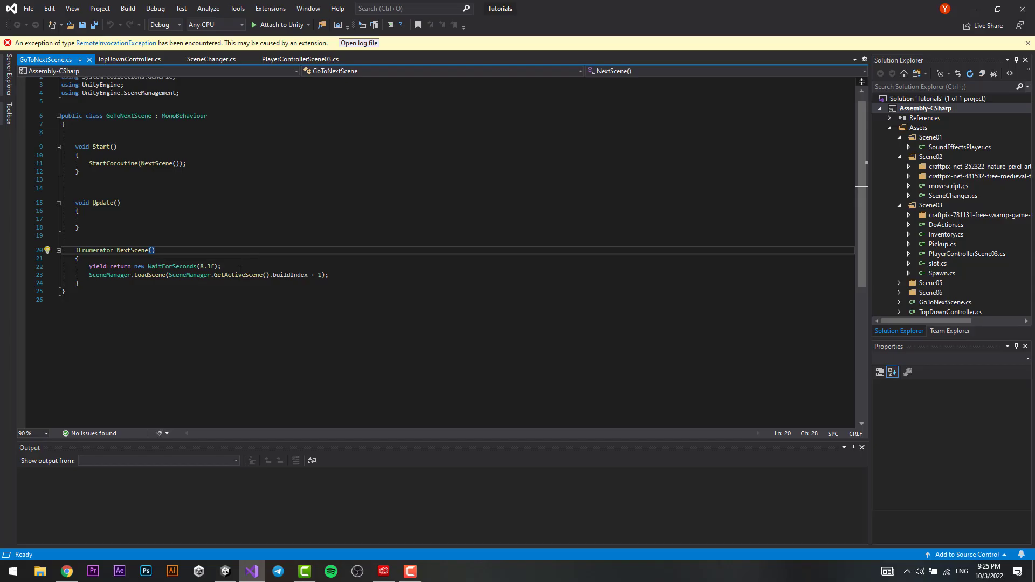
# Examine the WaitForSeconds and LoadScene lines of the NextScene coroutine in the GoToNextScene script
pyautogui.click(90, 266)
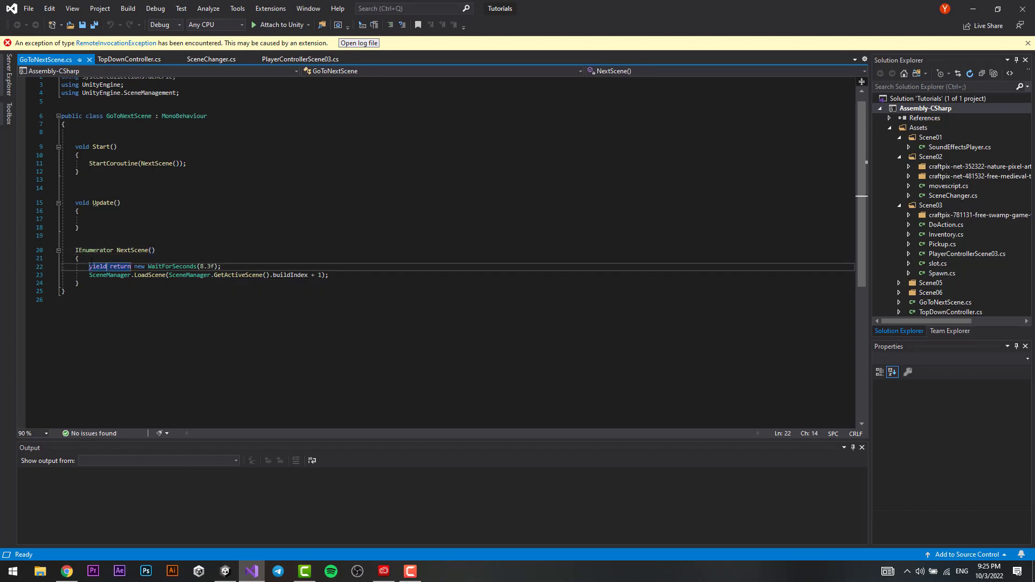
pyautogui.click(76, 250)
pyautogui.click(84, 277)
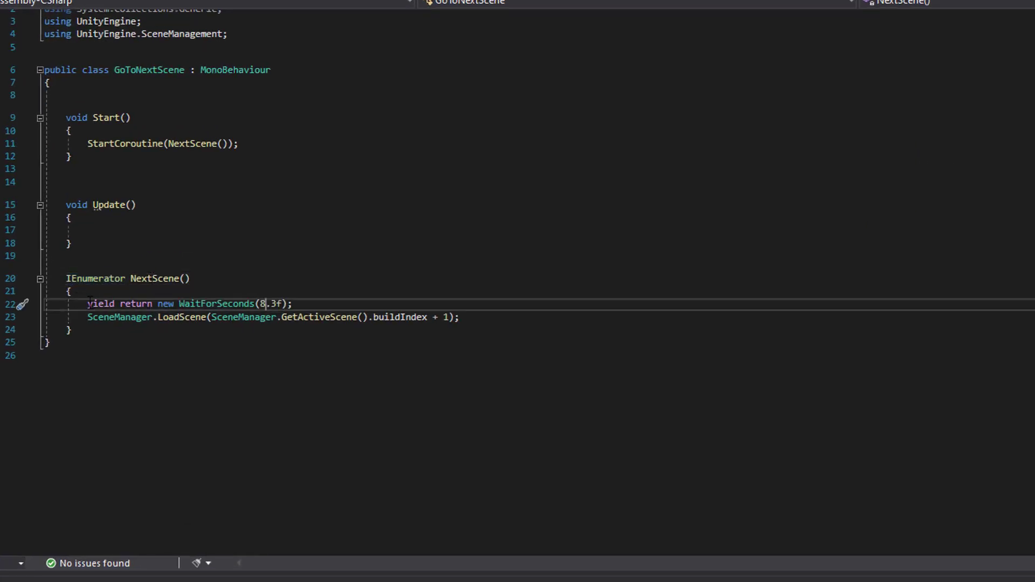
pyautogui.moveTo(89, 303); pyautogui.dragTo(299, 304)
pyautogui.click(298, 304)
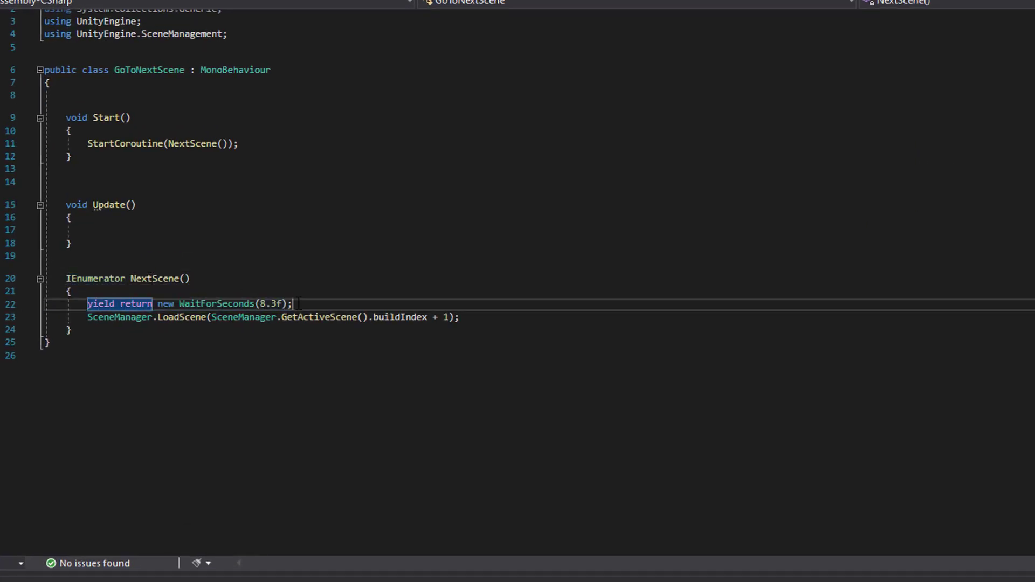
pyautogui.click(87, 317)
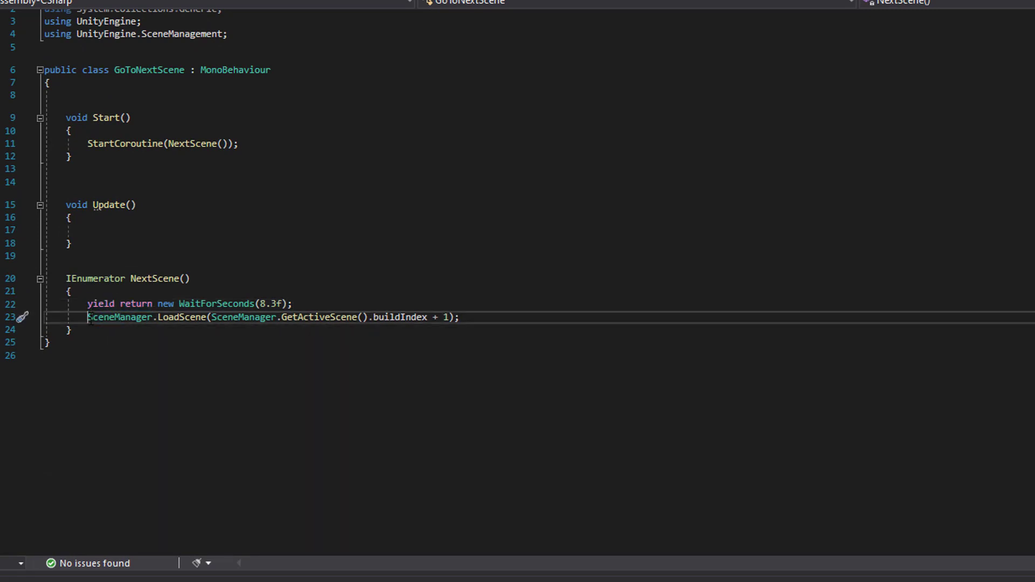
pyautogui.moveTo(87, 317); pyautogui.dragTo(250, 343)
pyautogui.click(346, 354)
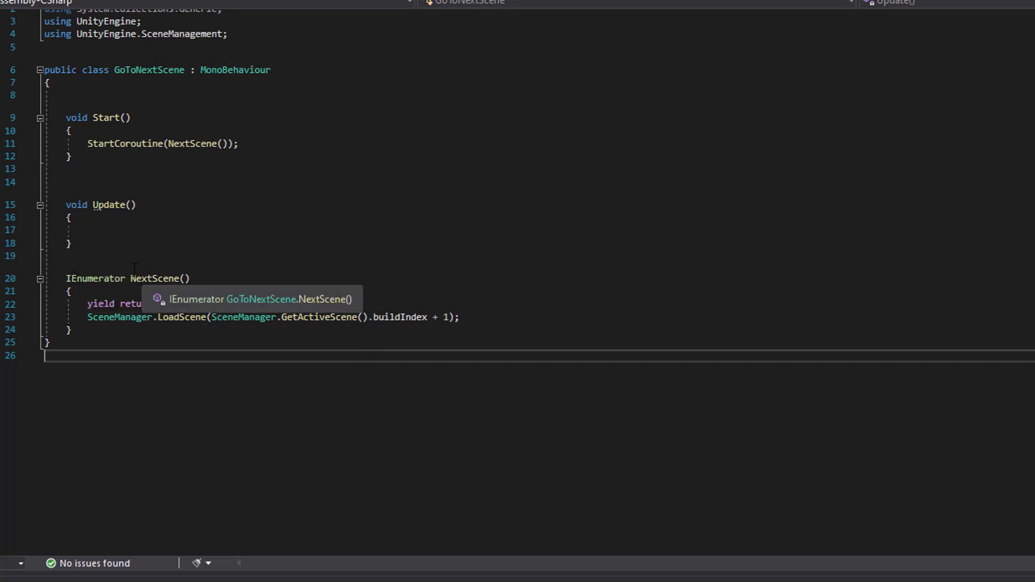
# Examine how Start launches the NextScene coroutine, what the coroutine runs, and the UnityEngine.SceneManagement using directive
pyautogui.moveTo(168, 143); pyautogui.dragTo(229, 144)
pyautogui.click(229, 144)
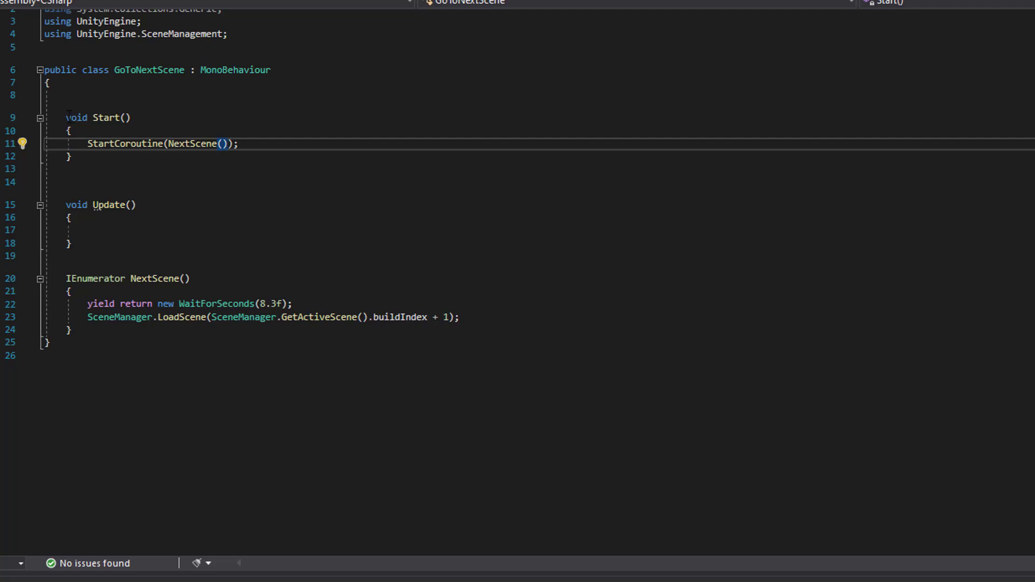
pyautogui.moveTo(66, 118); pyautogui.dragTo(70, 169)
pyautogui.click(70, 169)
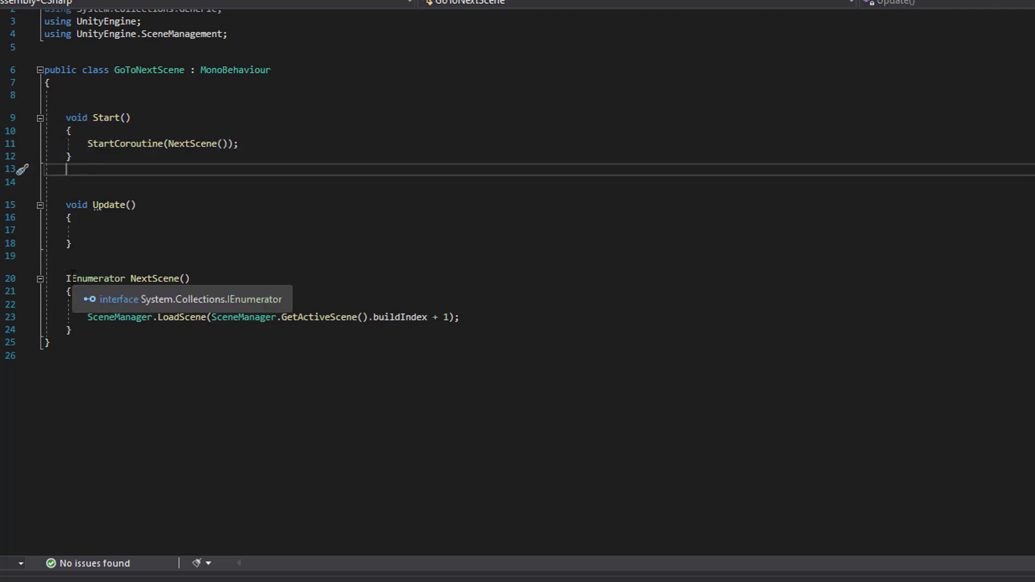
pyautogui.click(72, 279)
pyautogui.moveTo(84, 304); pyautogui.dragTo(272, 303)
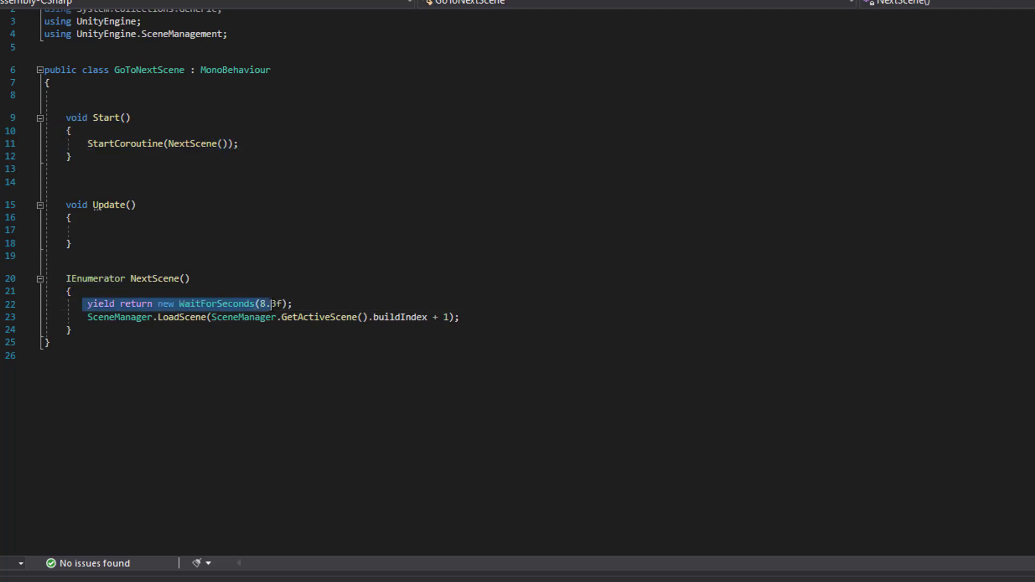
pyautogui.click(266, 304)
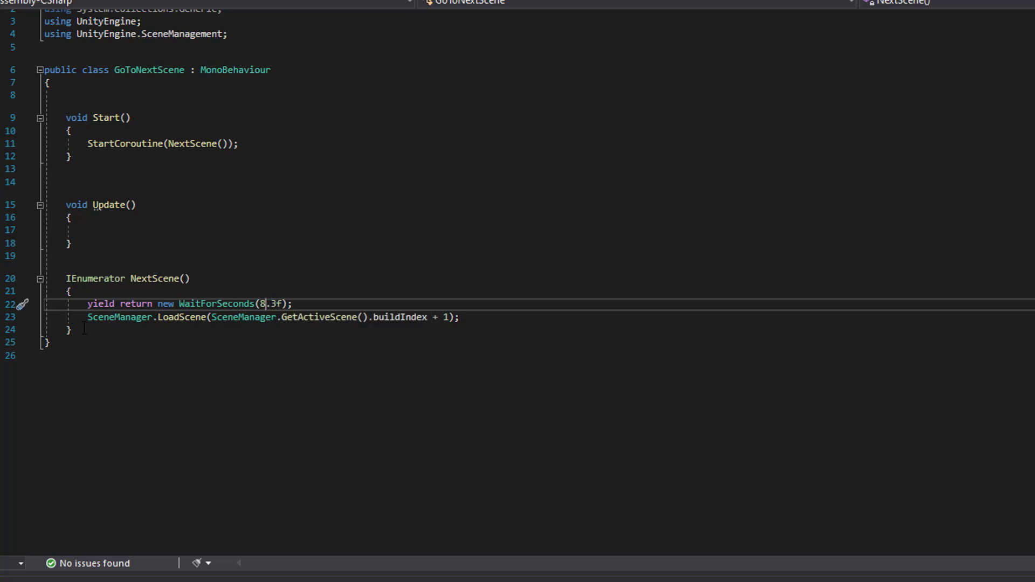
pyautogui.moveTo(87, 317); pyautogui.dragTo(470, 322)
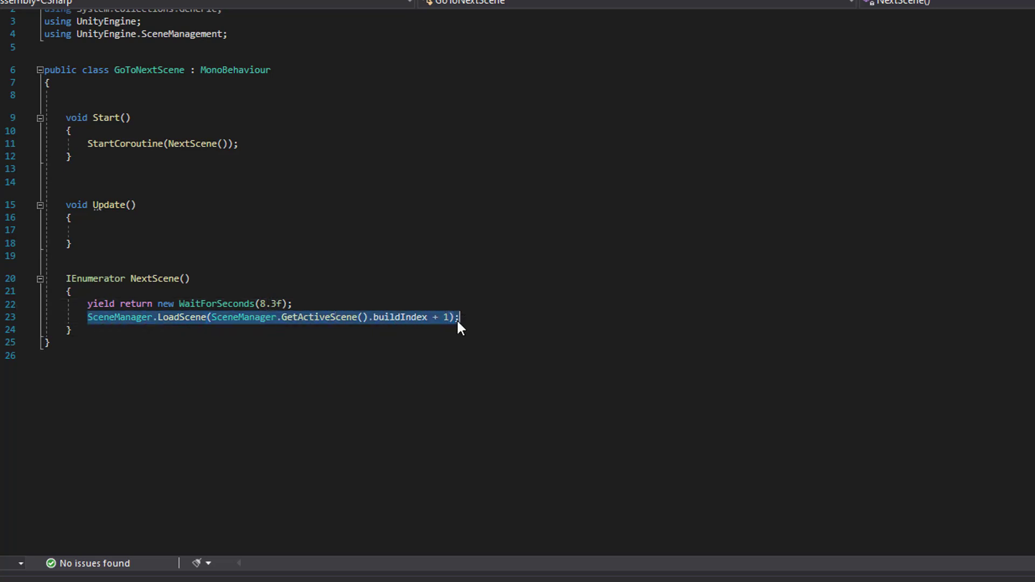
pyautogui.click(457, 318)
pyautogui.scroll(1, 234, 345)
pyautogui.click(82, 53)
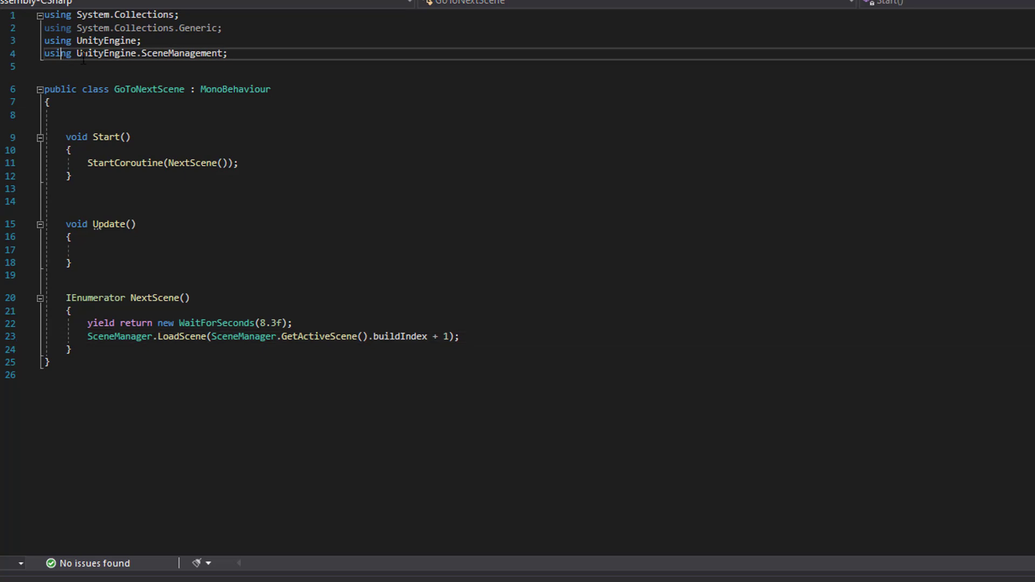